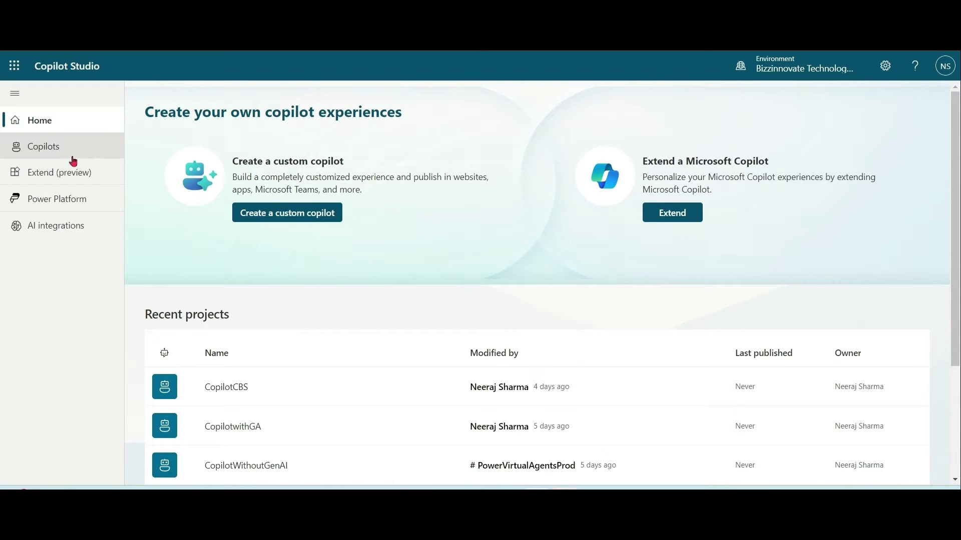
Create a new copilot, replacing the default 'Copilot 1' name with 'CopilotwithUploadedDocs'
left_click(52, 150)
left_click(166, 120)
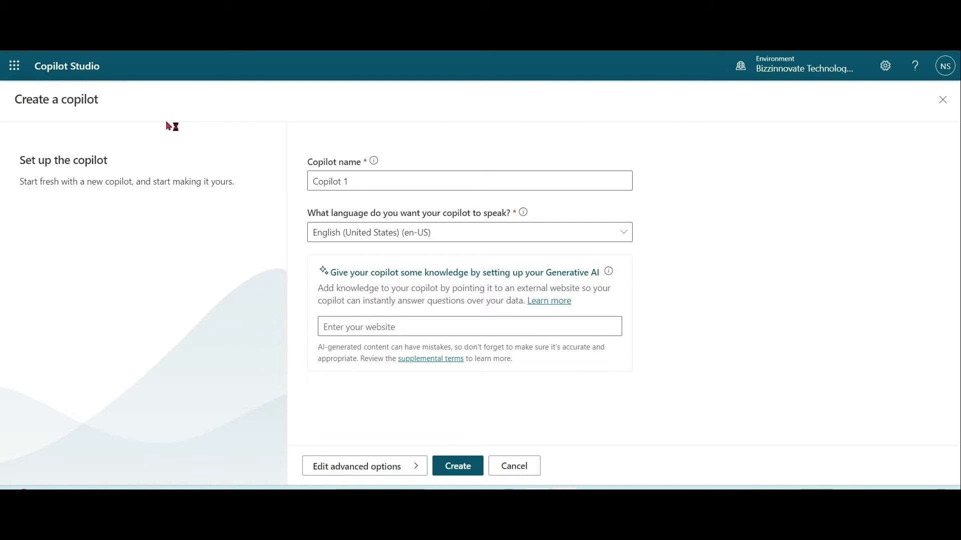
left_click(370, 183)
key("ctrl+a")
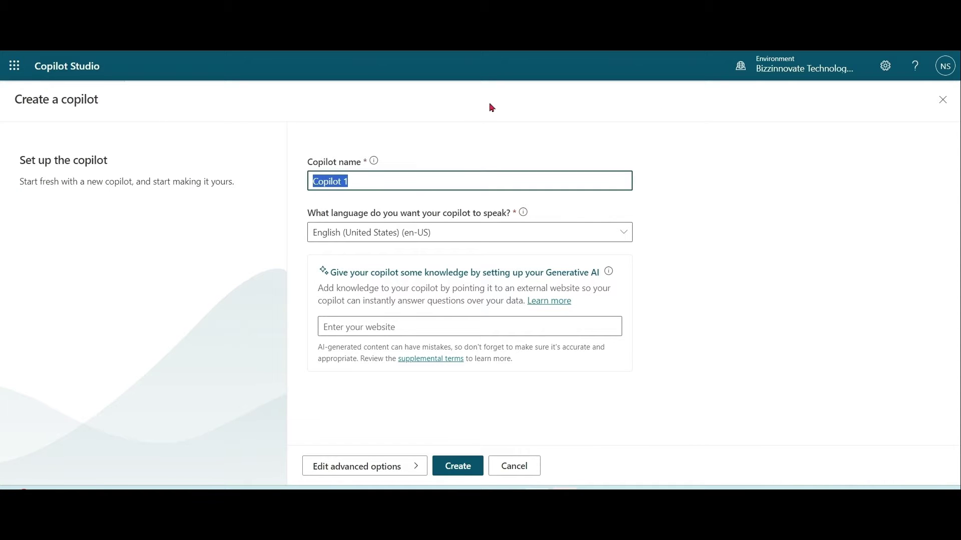
type("CopilotwithUplo")
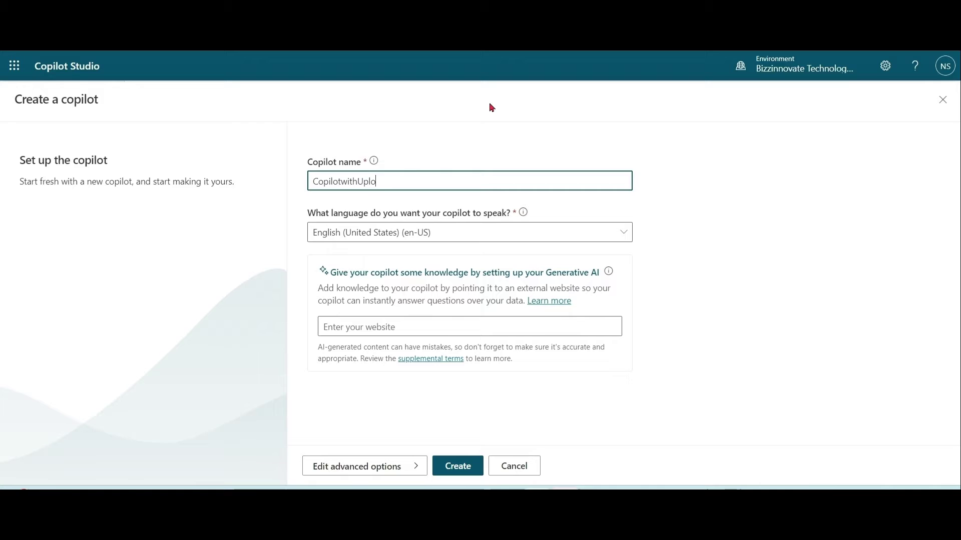
type("adedDocs")
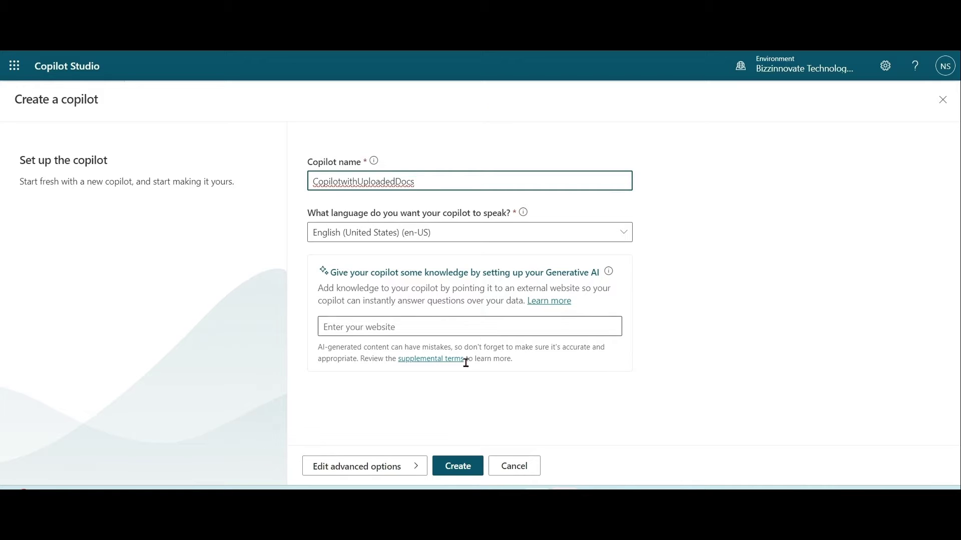
left_click(472, 471)
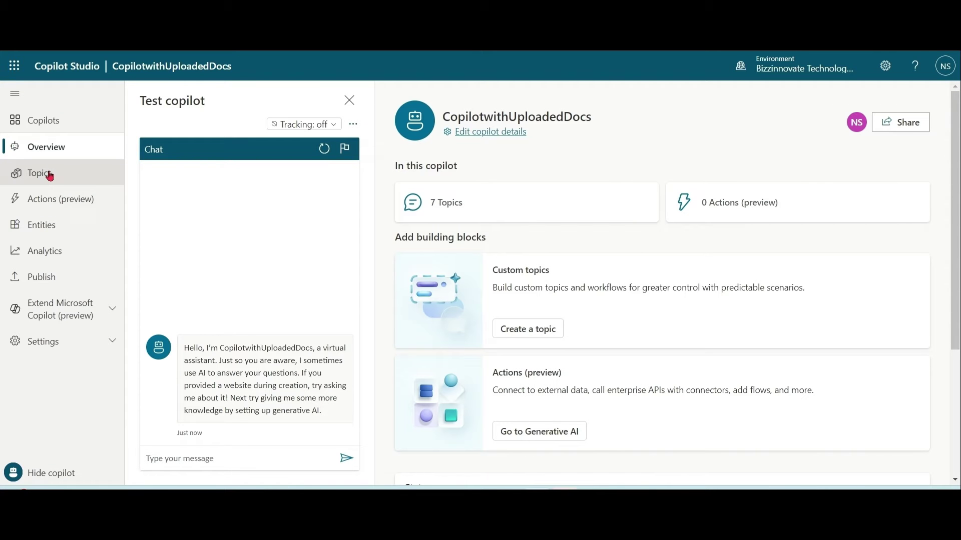
Open the copilot's Topics list and expand its Settings section
left_click(48, 175)
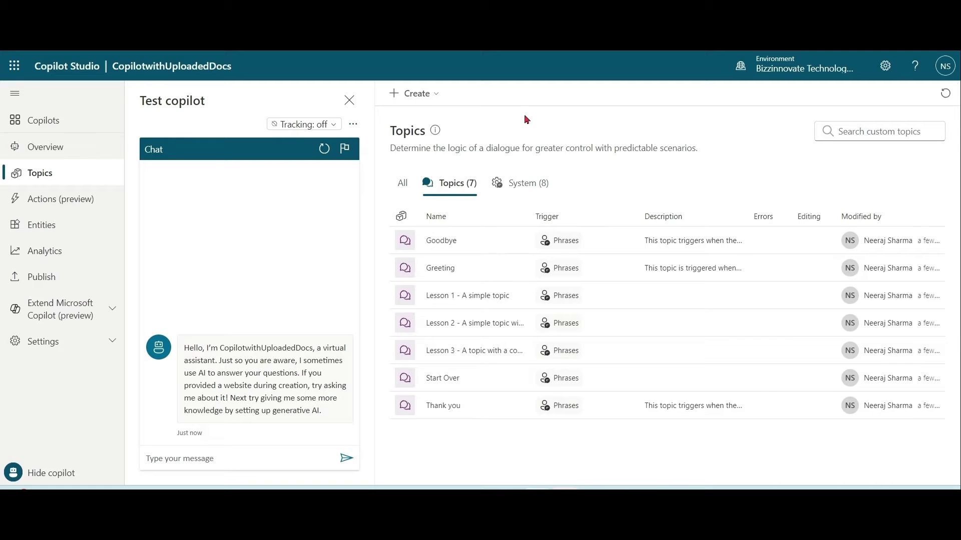
left_click(112, 344)
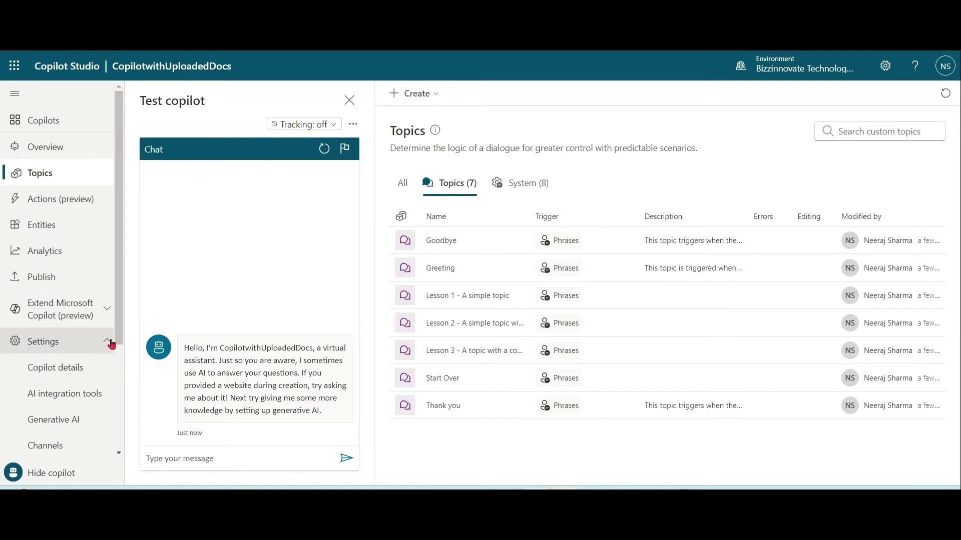
In Generative AI settings, switch on 'Boost conversational coverage with generative answers'
left_click(66, 431)
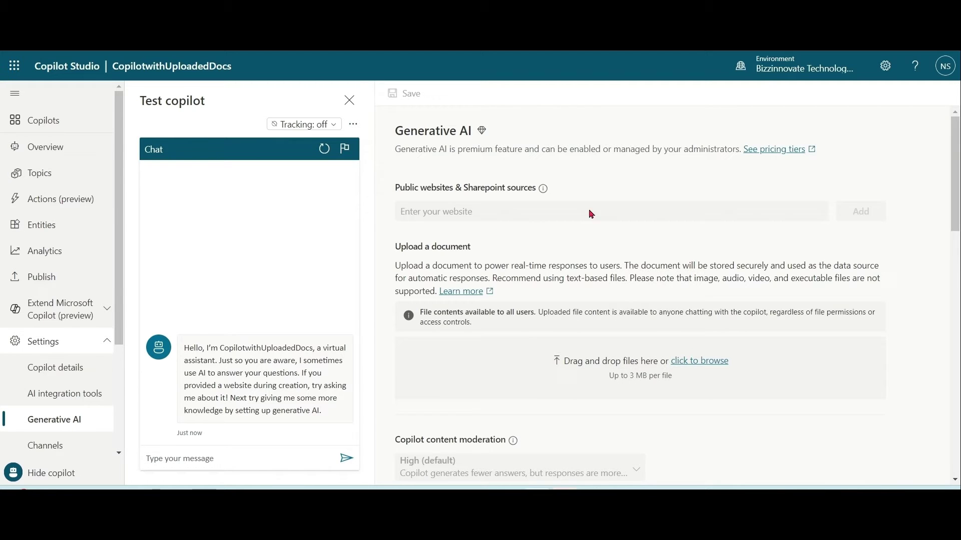
scroll(958, 279, "down", 5)
scroll(958, 279, "down", 5)
scroll(946, 323, "down", 3)
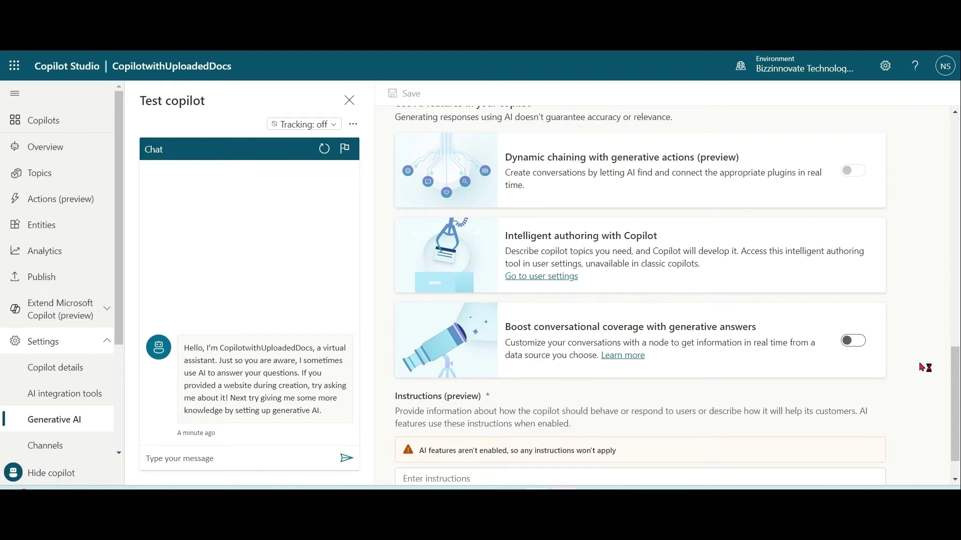
left_click(864, 342)
left_click_drag(959, 388, 951, 147)
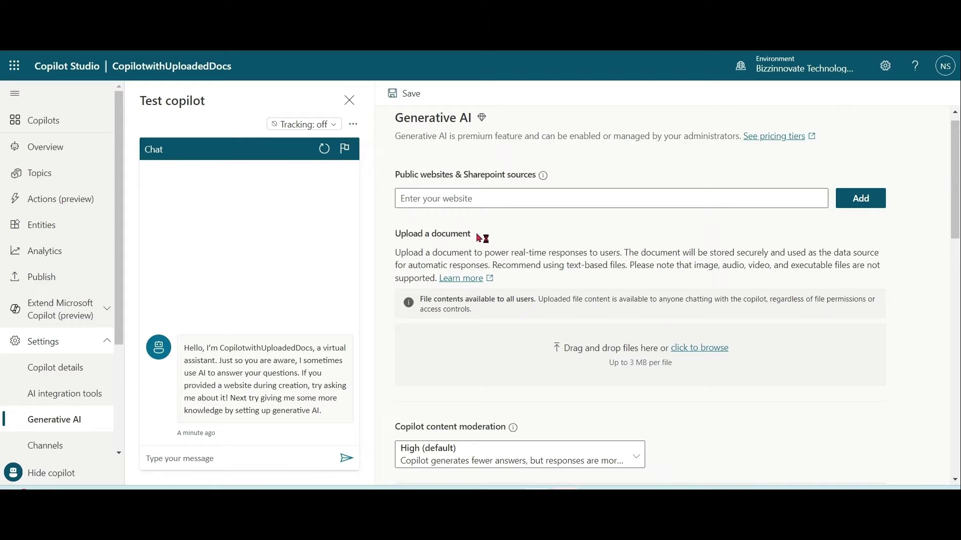
left_click_drag(473, 235, 393, 235)
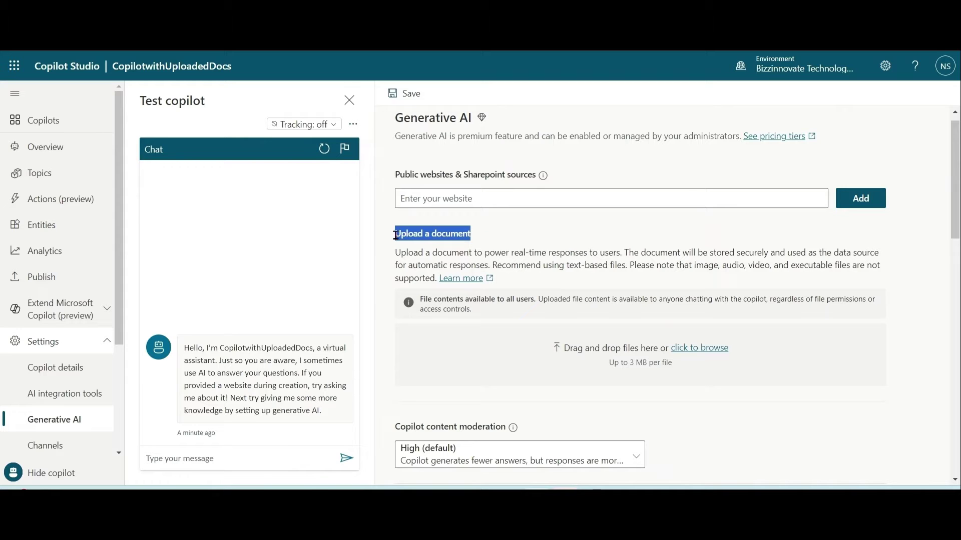
Pick 'Dynamics 365 Licensing Guide Jan 2024' as the file to upload under Upload a document
left_click(556, 262)
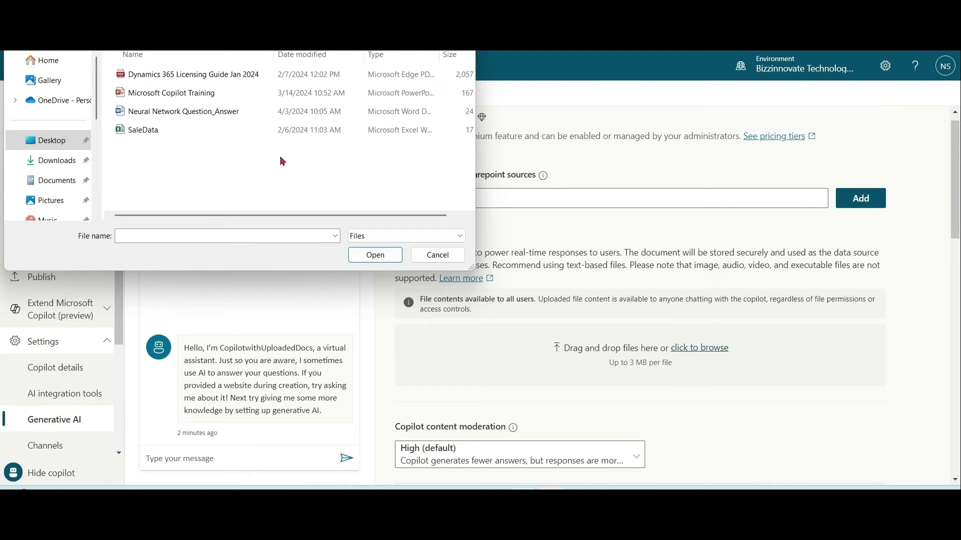
left_click(242, 74)
Confirm the licensing guide upload and wait until it shows Ready at 2.11 MB
left_click(396, 258)
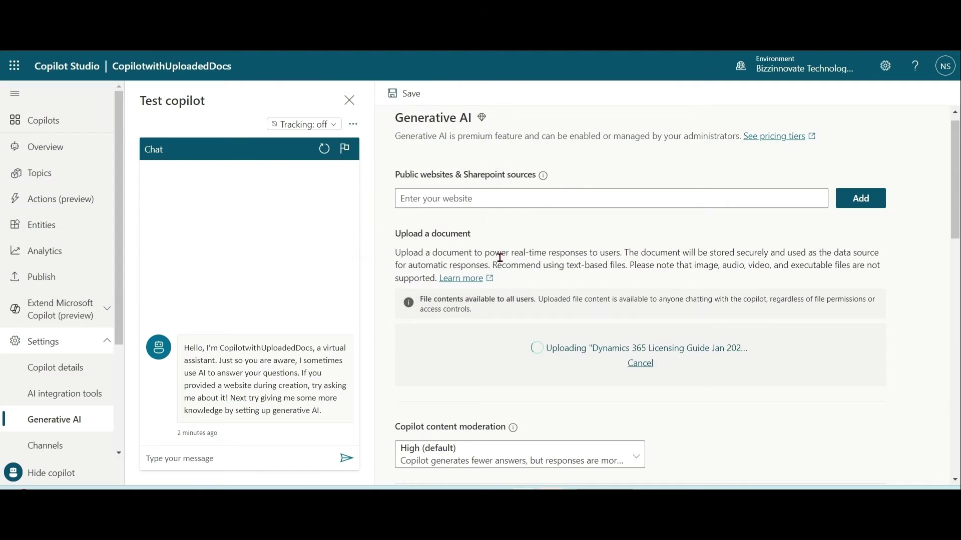
left_click_drag(956, 177, 959, 208)
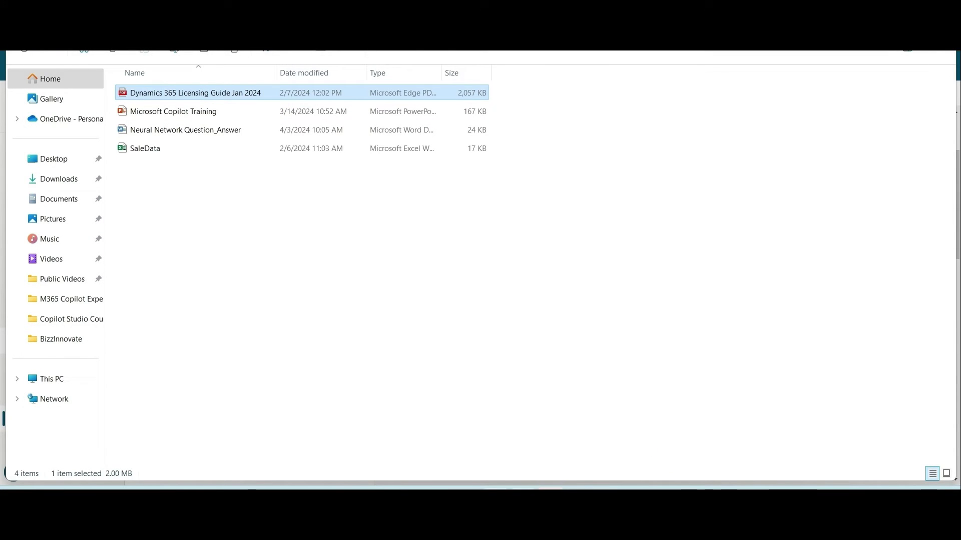
Ask the test copilot 'tell me about dynamics 365 sales license', then save the settings
left_click(527, 451)
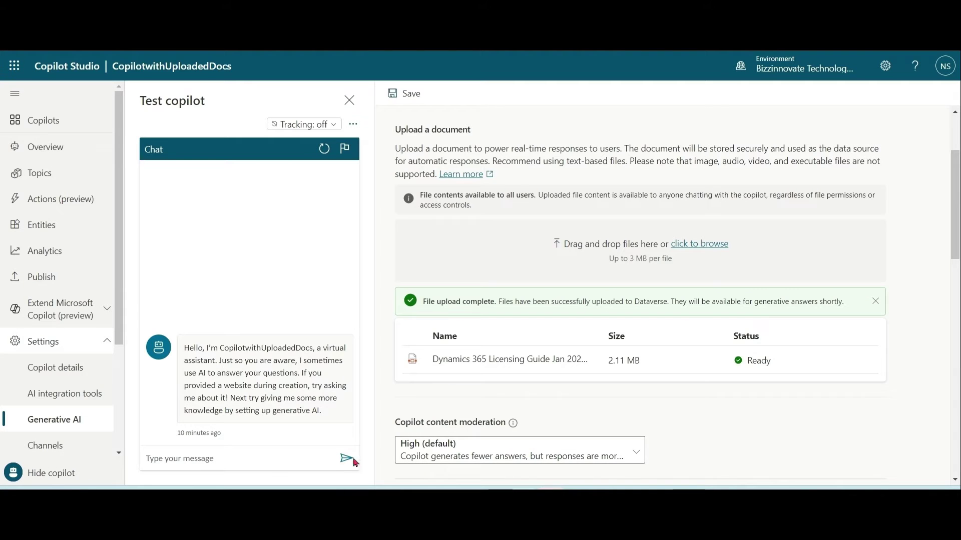
left_click(301, 459)
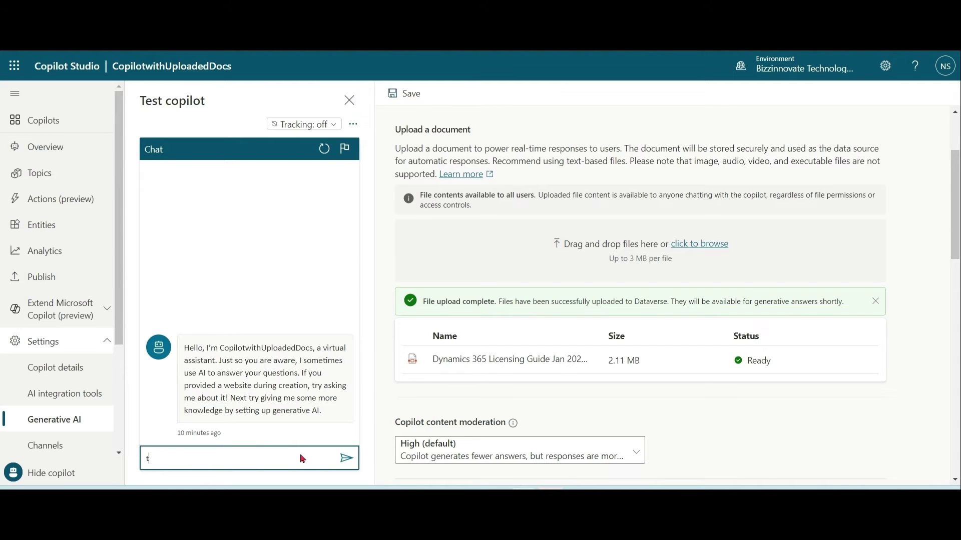
type("tell me about dynamics 365")
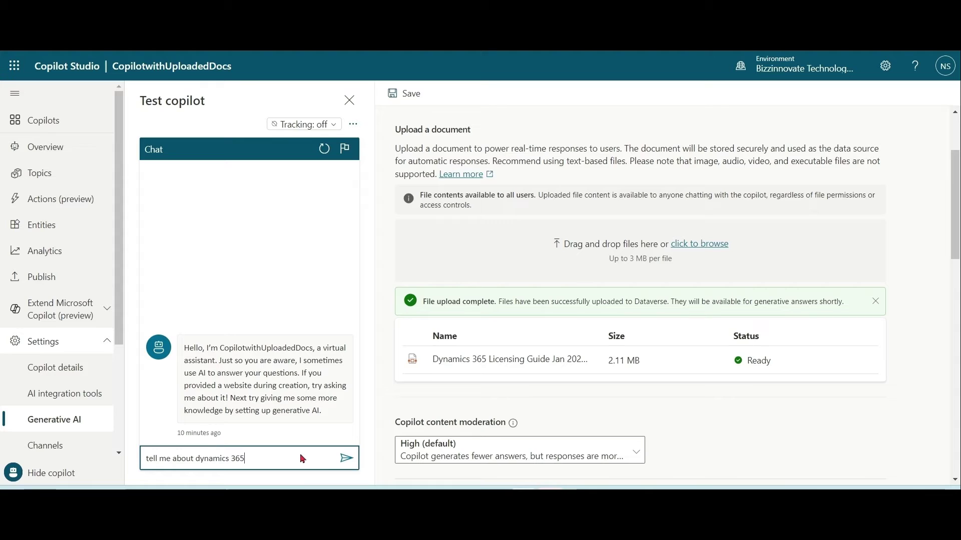
type(" sales license")
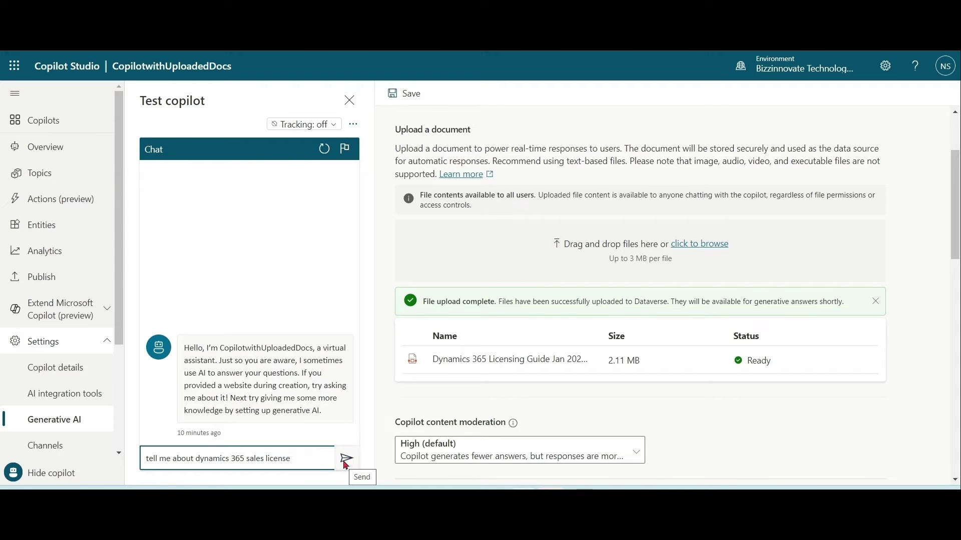
left_click(344, 461)
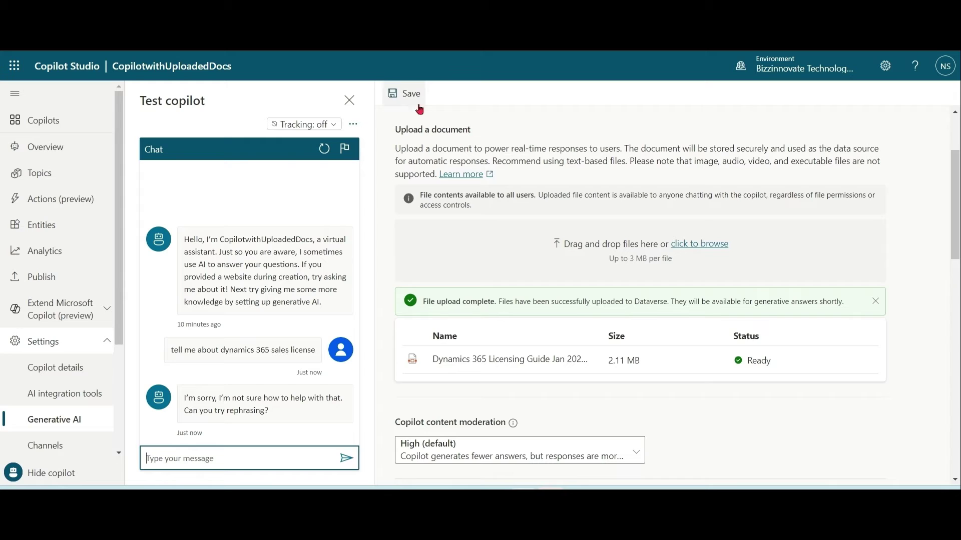
left_click(410, 93)
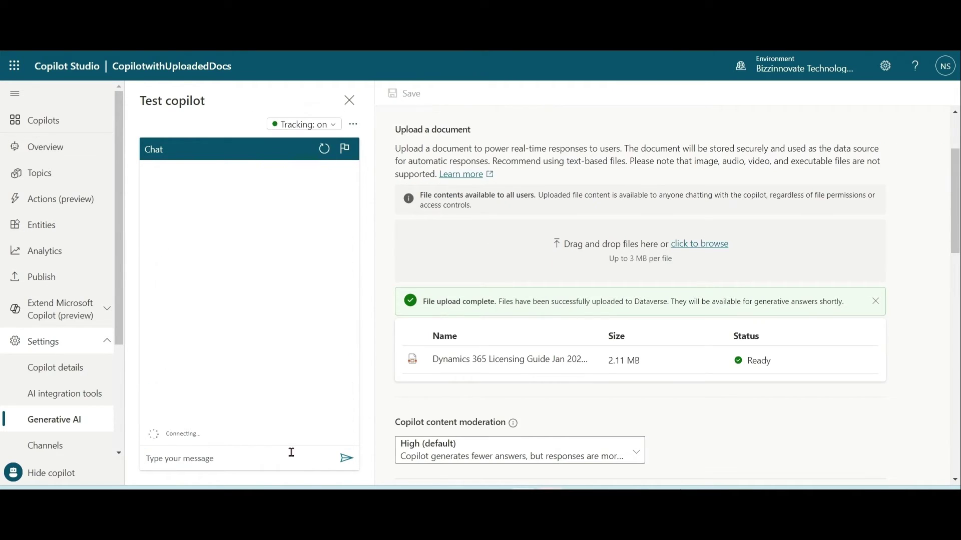
Re-ask the sales license question, then open and close its Licensing Guide citation preview
left_click(283, 458)
type("tell")
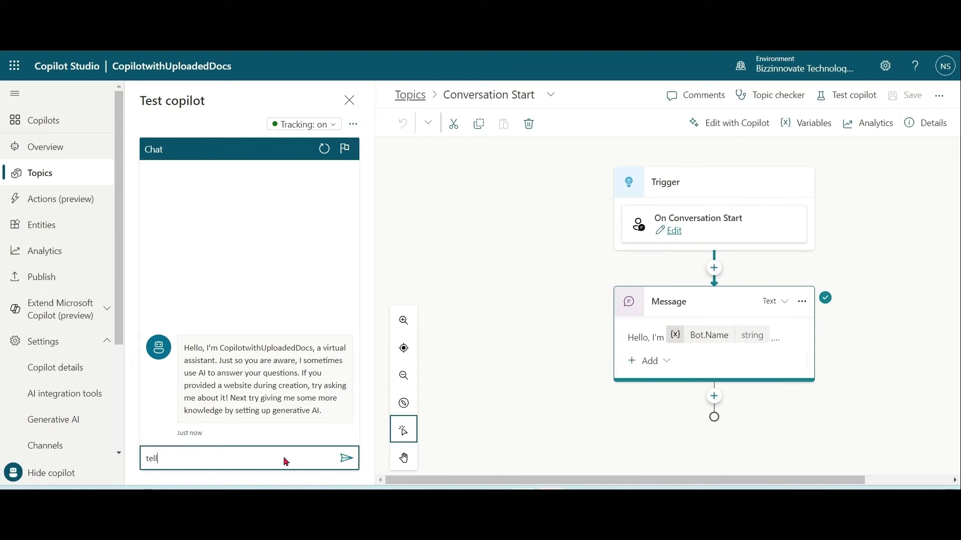
type(" me about dyna")
type("mics 365 ")
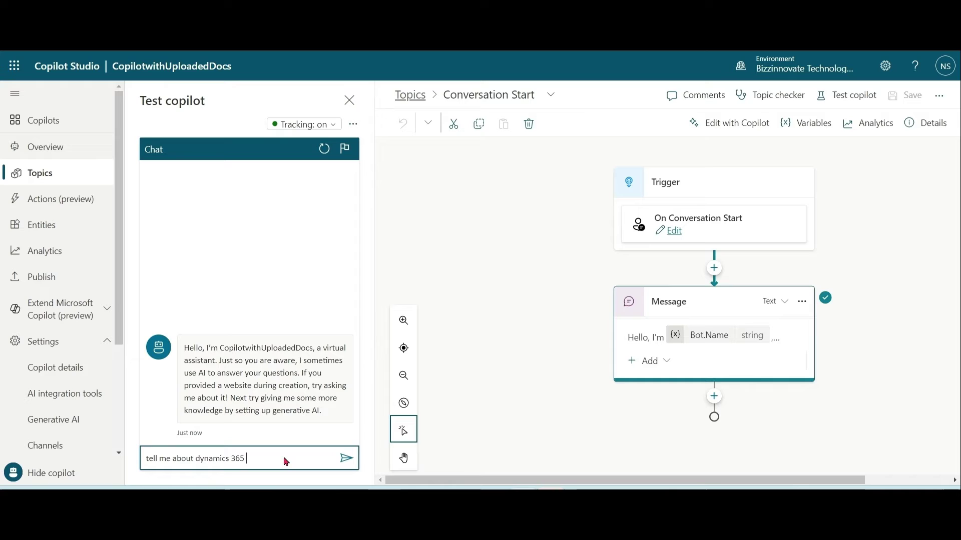
type("sales license")
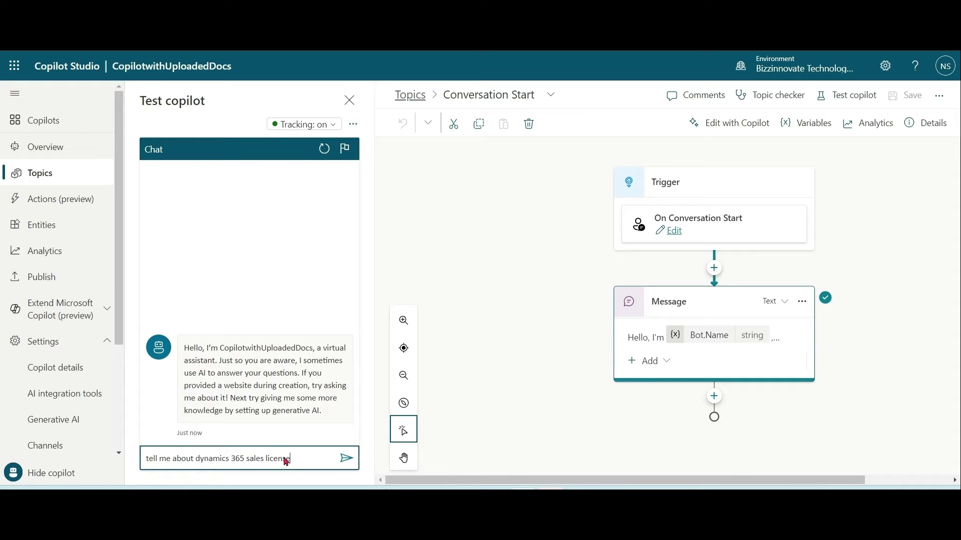
left_click(344, 459)
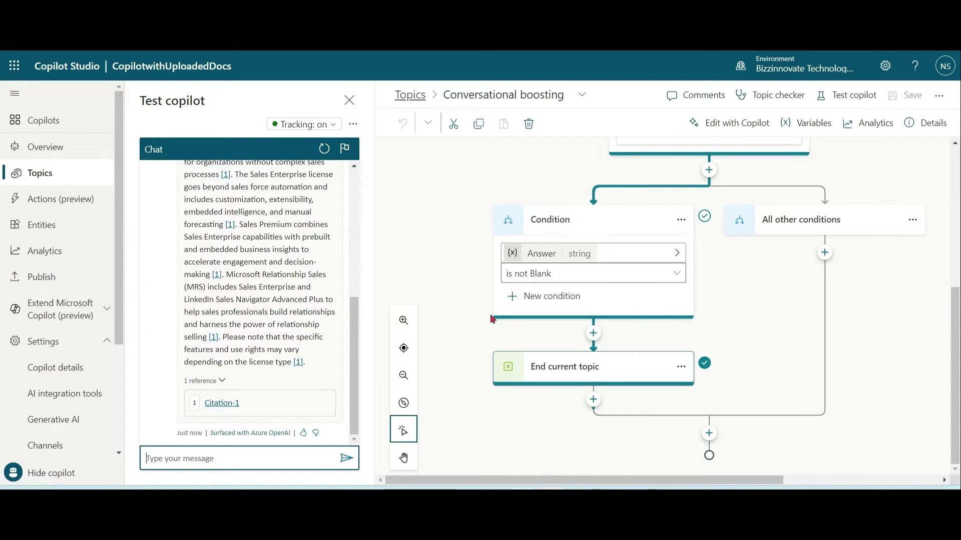
scroll(349, 294, "up", 5)
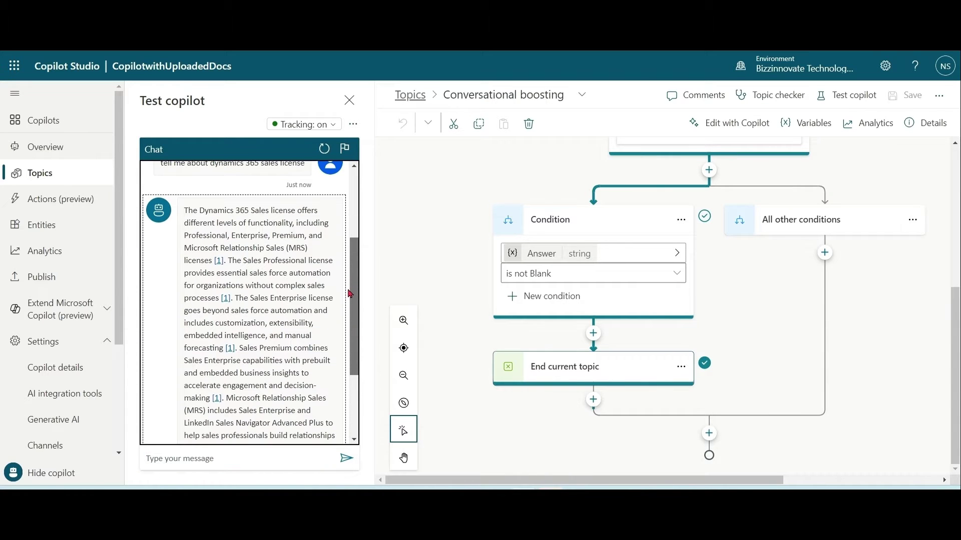
left_click_drag(349, 294, 354, 354)
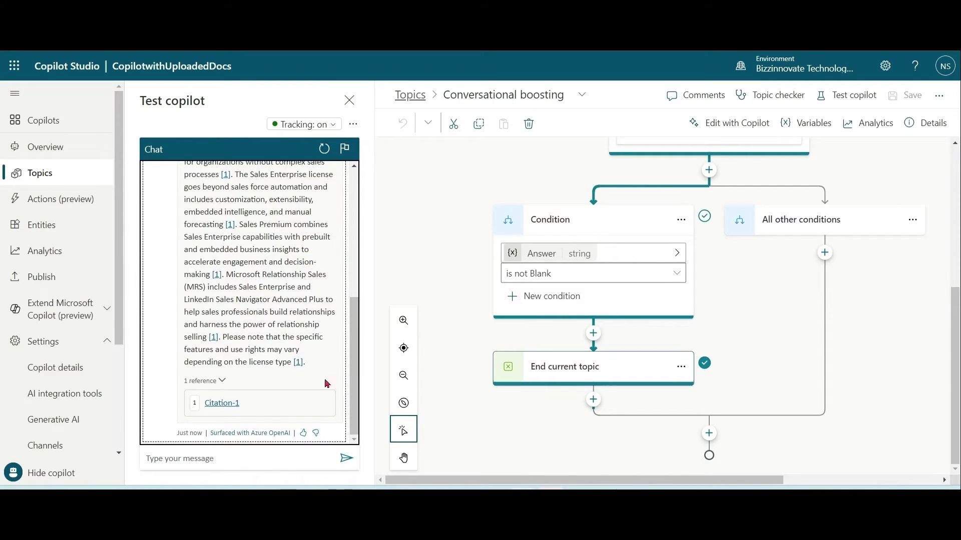
left_click(227, 406)
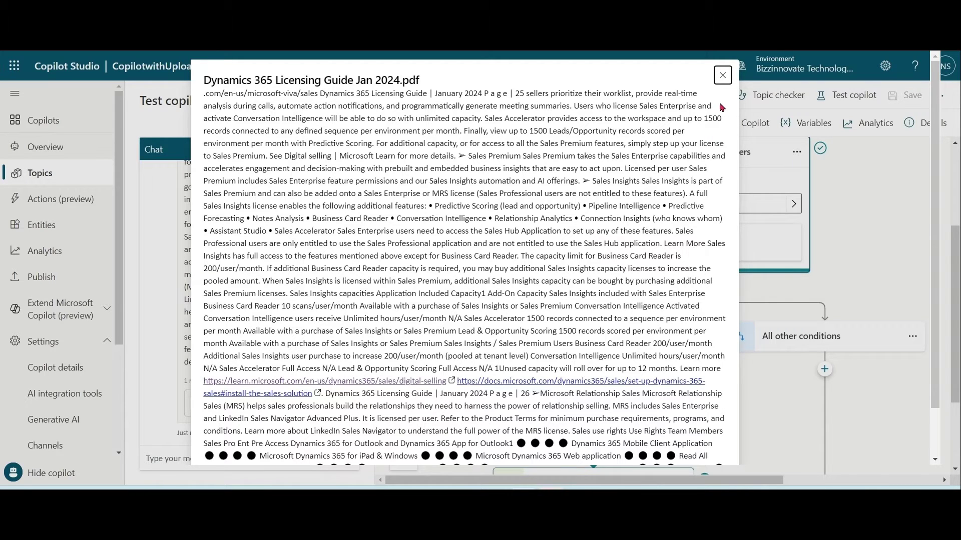
left_click(722, 75)
Send the question 'which license include Linkedin' to the test copilot
left_click(268, 460)
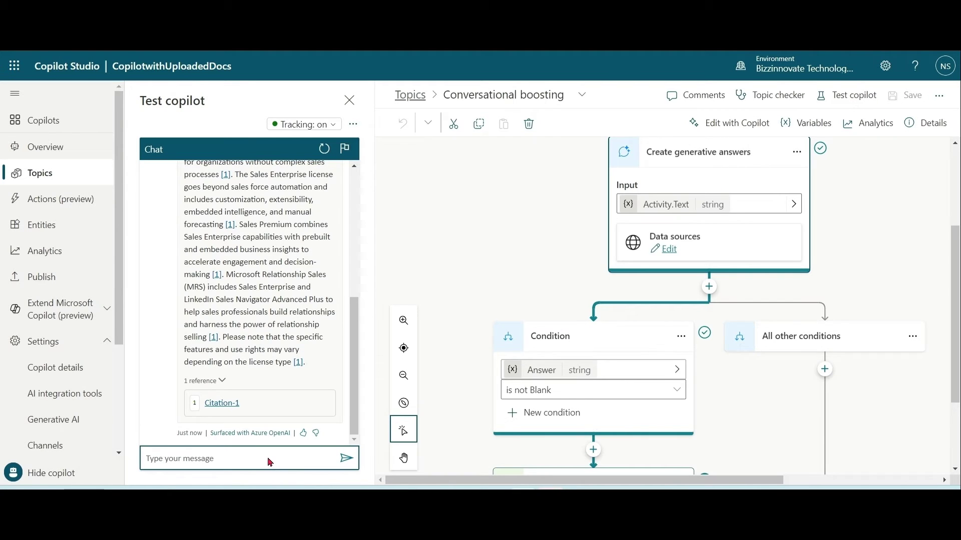
type("which")
type(" license incl")
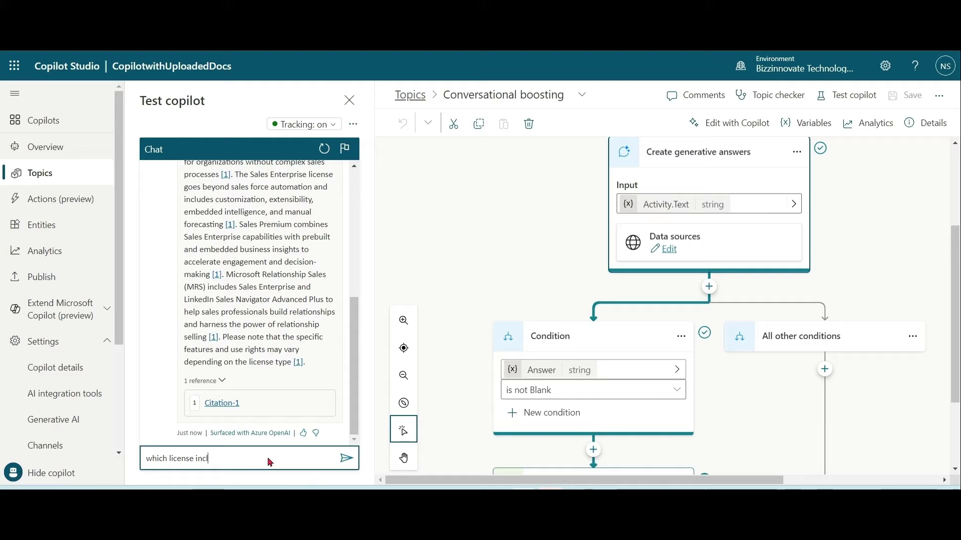
type("ude Linkedin")
key("Return")
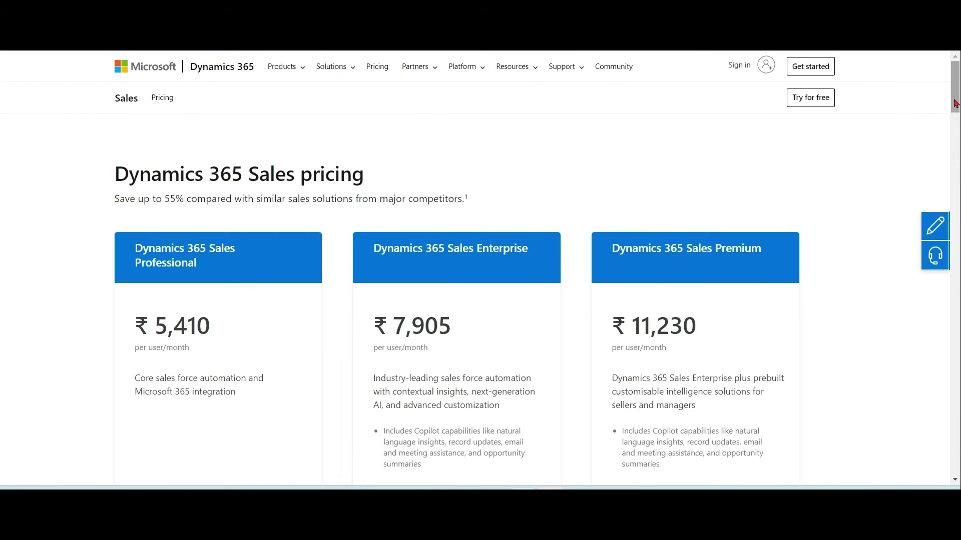
left_click_drag(954, 97, 956, 129)
Find 'LinkedIn' in the Microsoft Relationship Sales plan, then switch back to Copilot Studio
key("ctrl+f")
type("Linked")
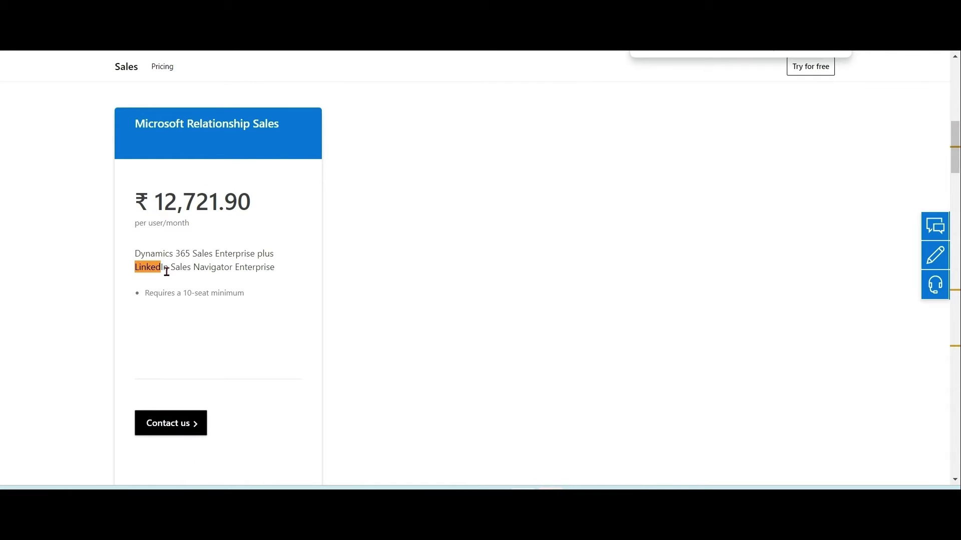
left_click_drag(166, 272, 135, 273)
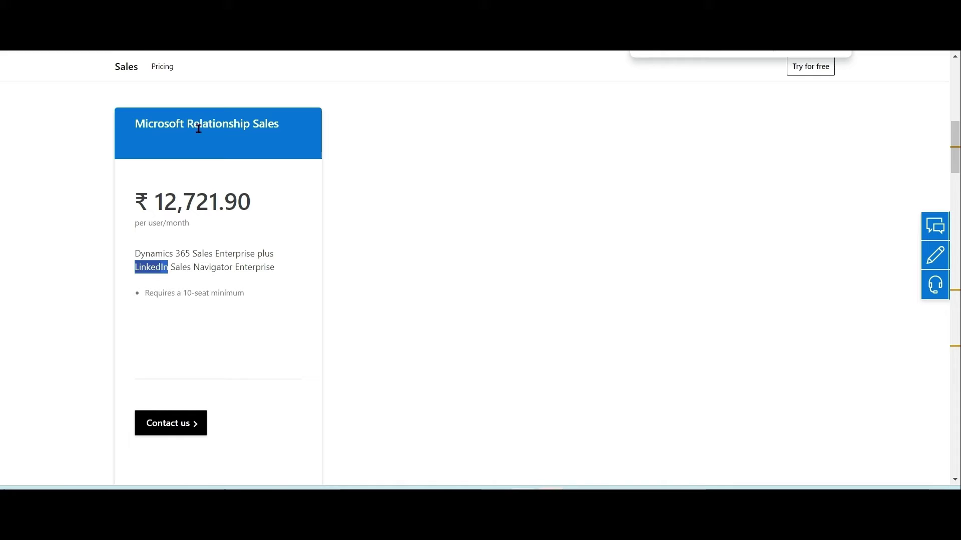
key("alt+Tab")
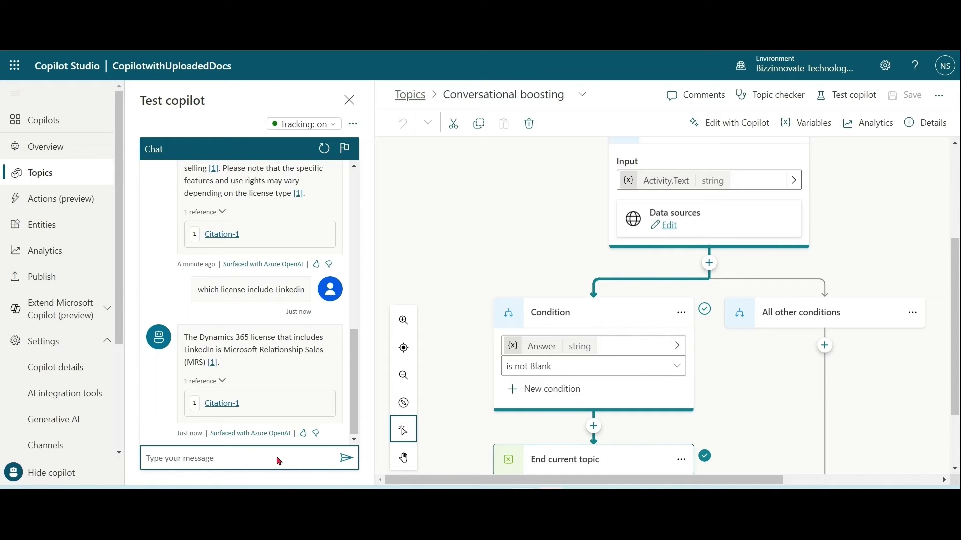
type("what is team ")
type("user license")
Send 'what is team user license' and read the cited Team Members license reply
key("Return")
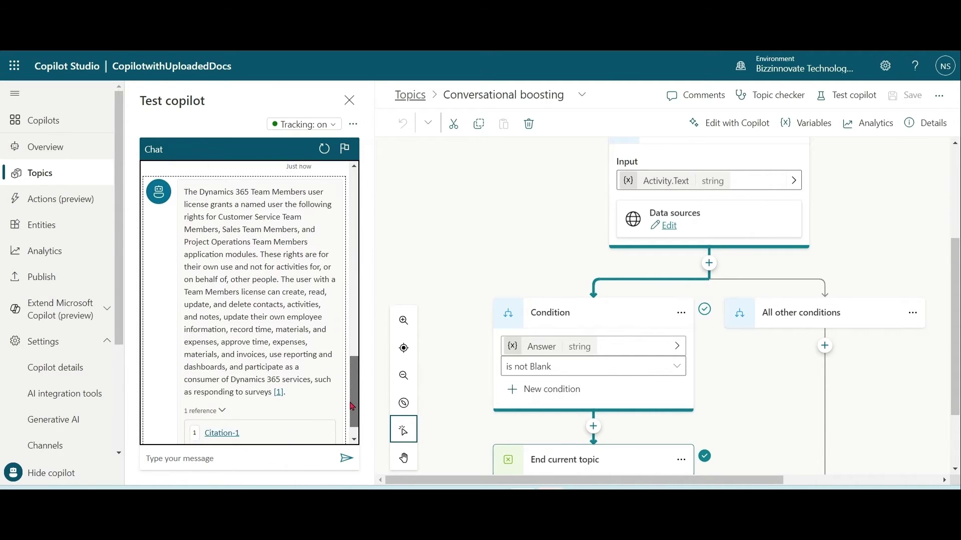
left_click(271, 457)
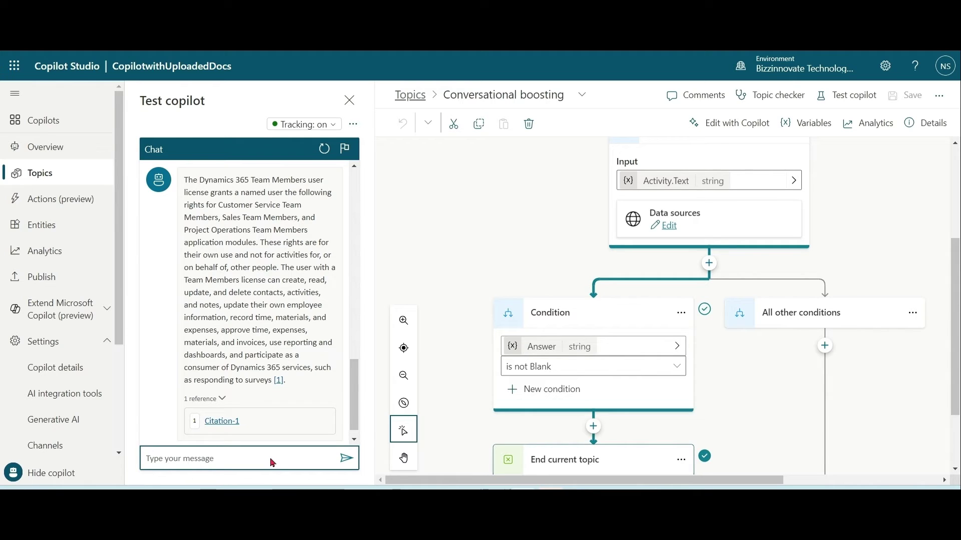
Upload SaleData.xlsx in Generative AI settings as the copilot's second knowledge document
left_click(72, 426)
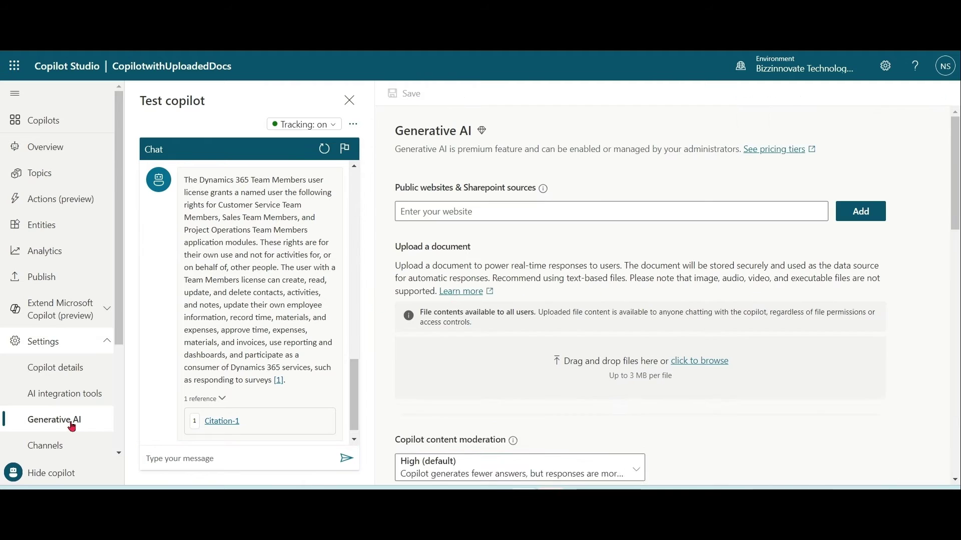
scroll(955, 188, "down", 1)
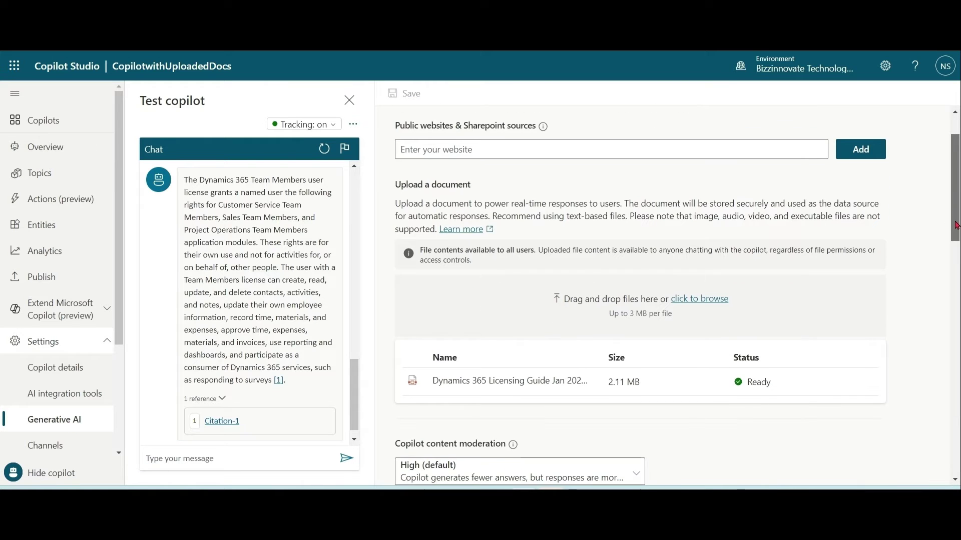
left_click(722, 301)
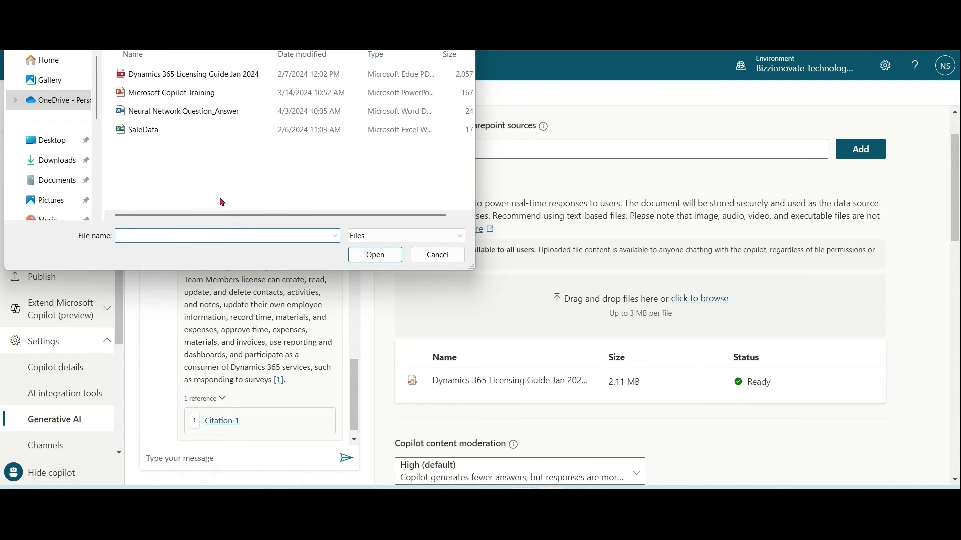
left_click(143, 129)
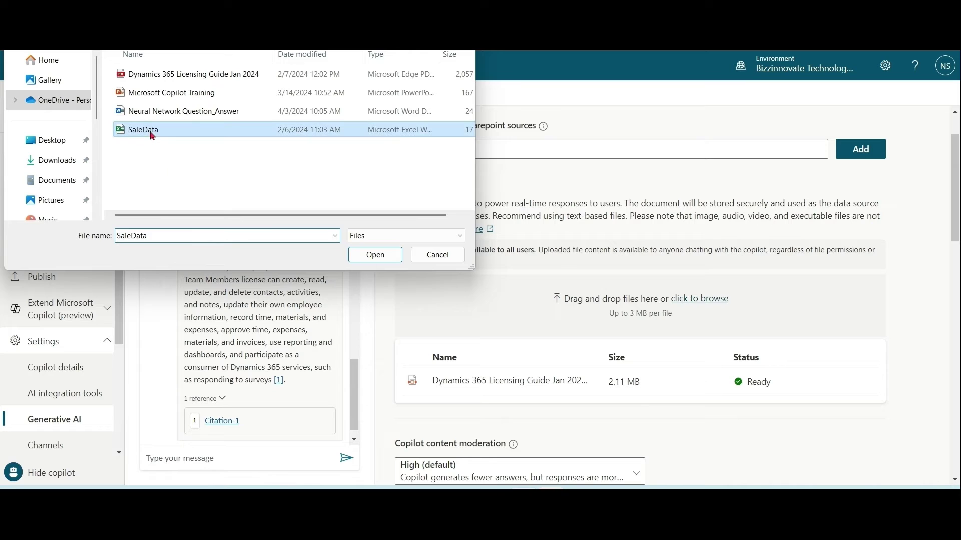
left_click(376, 255)
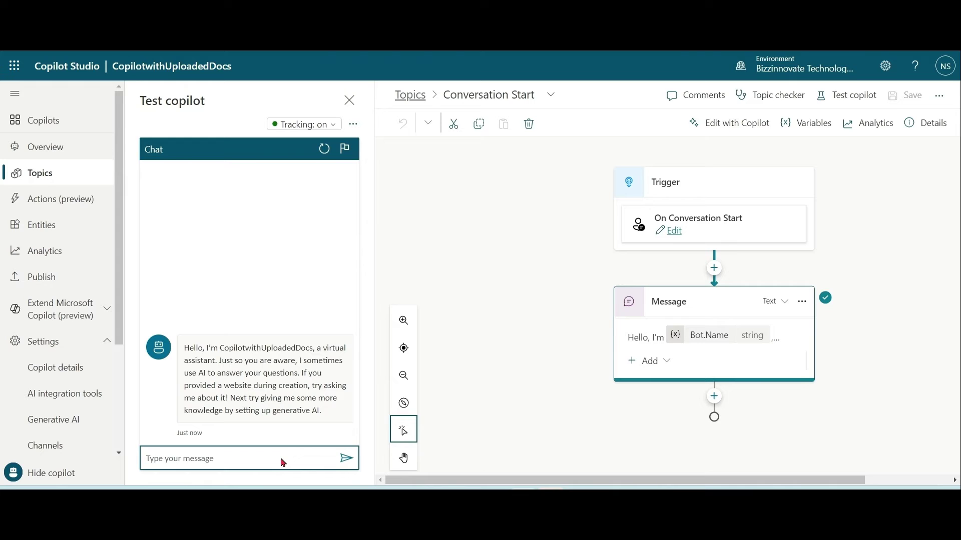
type("please tell me name of managers in c")
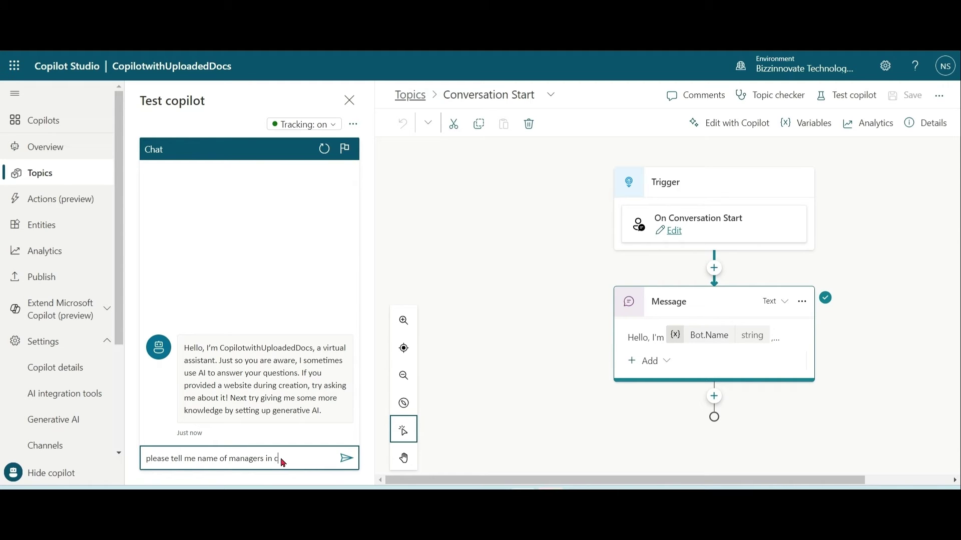
type("entral region")
Ask 'please tell me name of managers in central region' and get Hermann, Timothy, Martha, Douglas
key("Return")
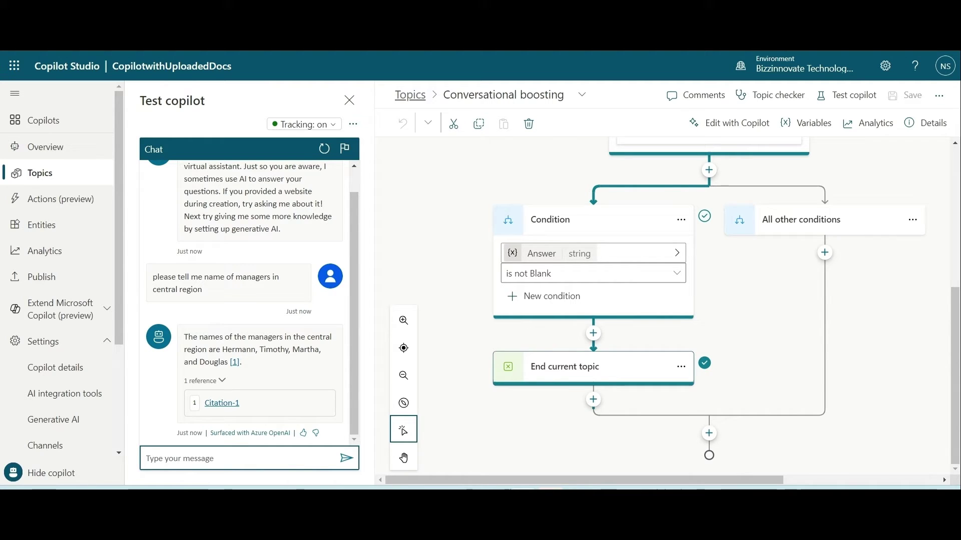
left_click(488, 428)
Open SaleData.xlsx in Excel and check the Manager filter on the Central rows
left_click(139, 149)
double_click(139, 149)
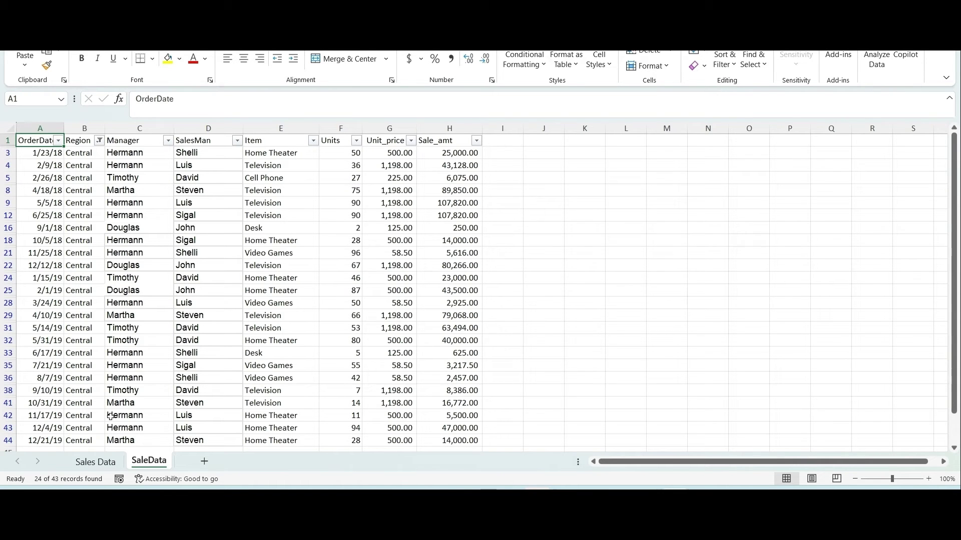
left_click(168, 141)
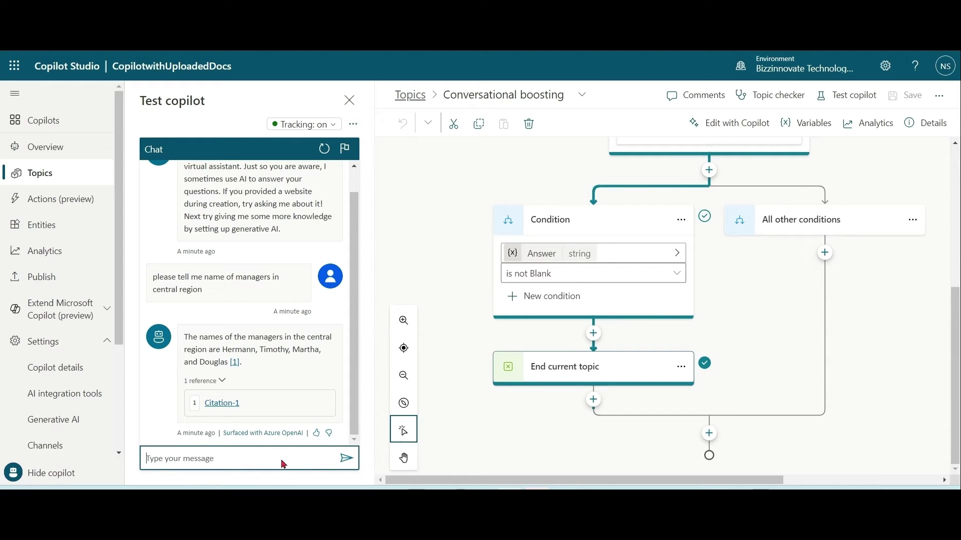
type("how many televis")
type("ions sold by john?")
Ask 'how many televisions sold by john?', then verify in Excel by filtering Item to Television
key("Return")
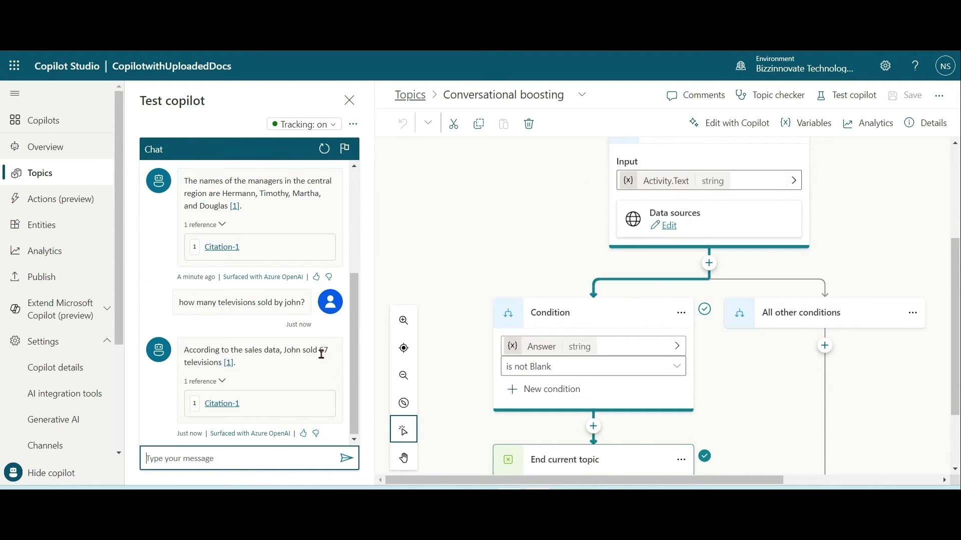
mouse_move(679, 482)
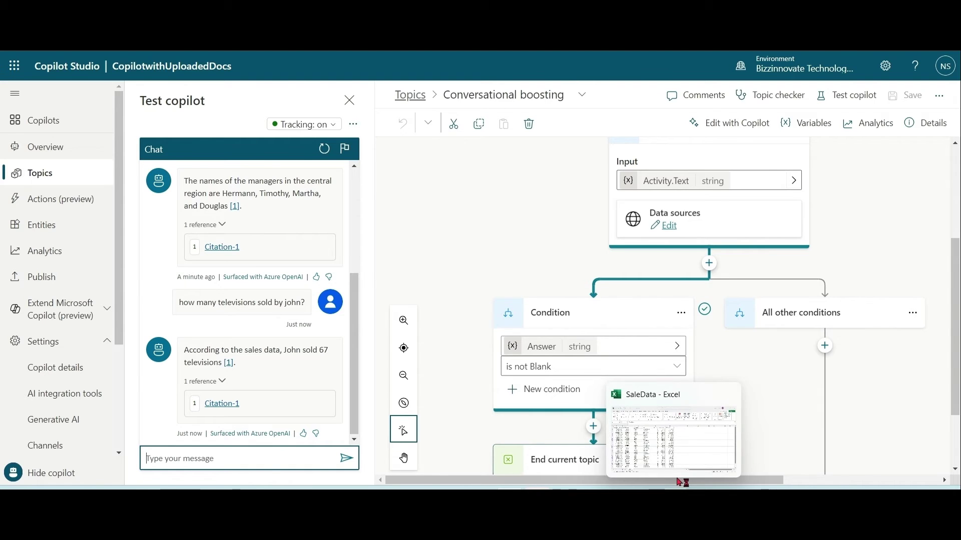
left_click(690, 450)
left_click(313, 141)
left_click(193, 300)
left_click(194, 346)
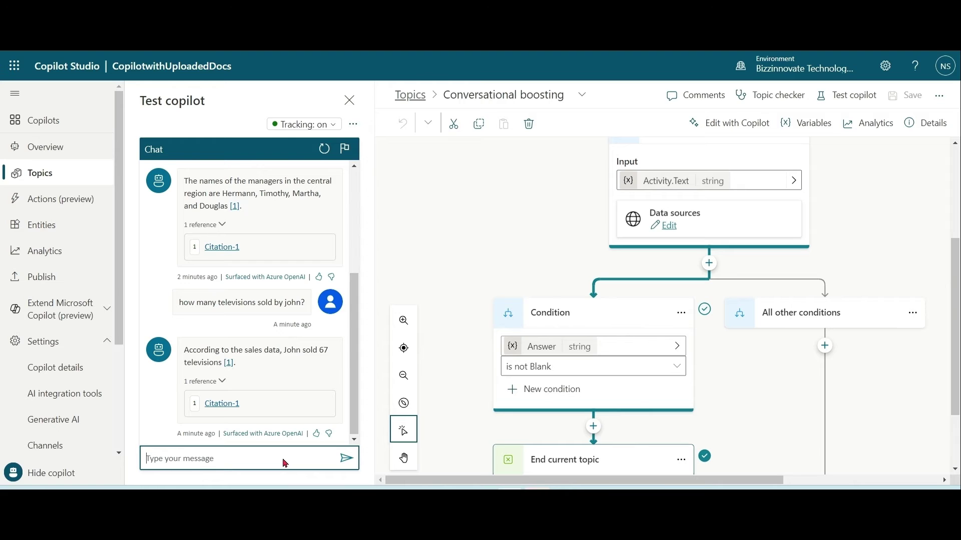
Upload Microsoft Copilot Training.pptx as the third knowledge document and preview it in PowerPoint
left_click(61, 421)
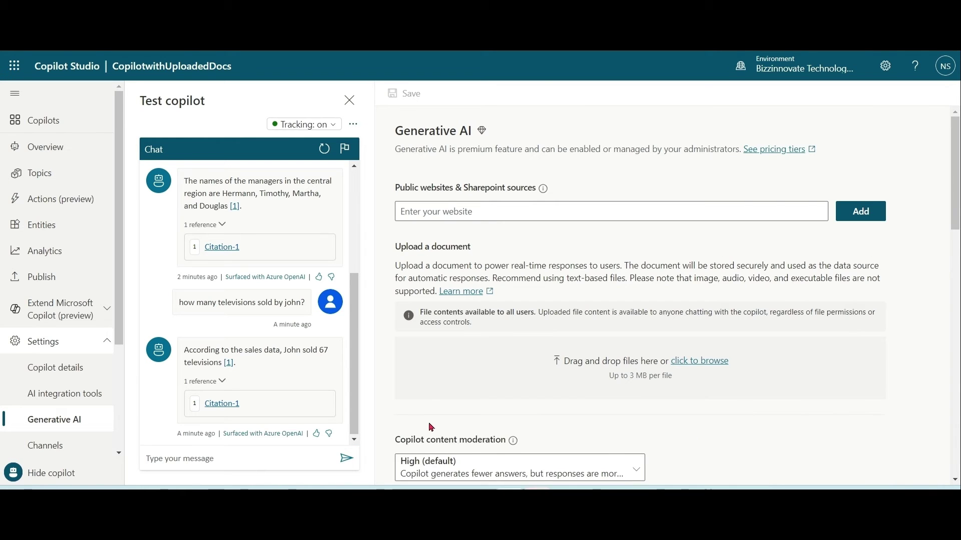
left_click(710, 362)
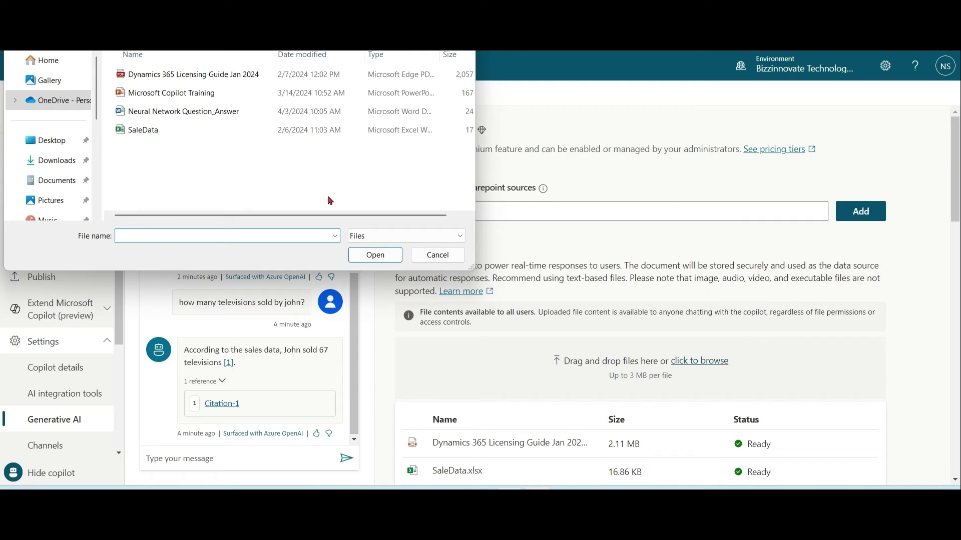
left_click(208, 93)
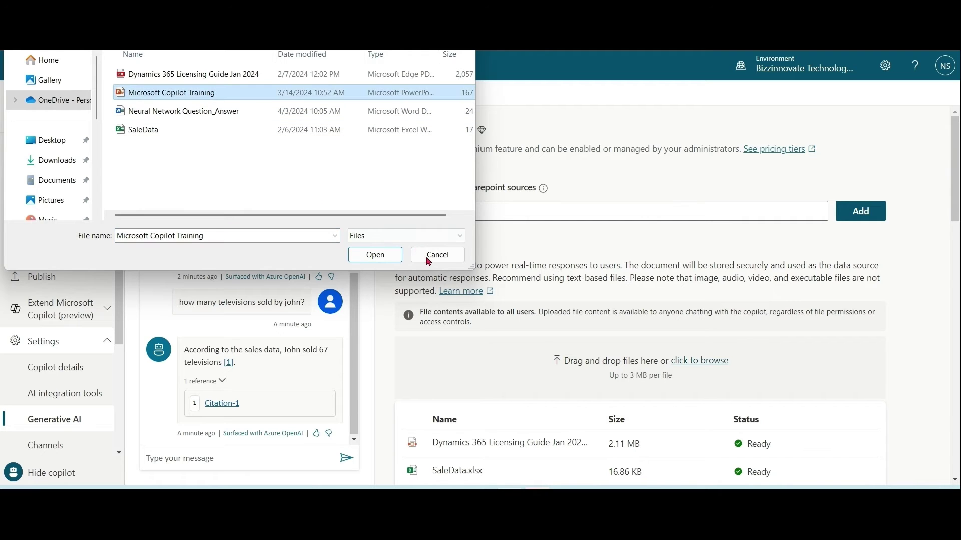
left_click(375, 256)
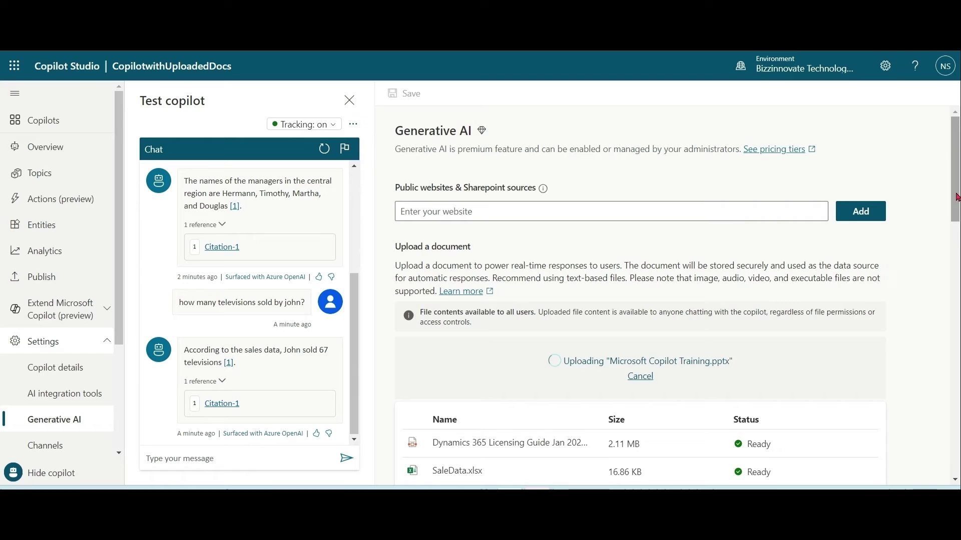
scroll(957, 220, "down", 1)
scroll(957, 220, "down", 1)
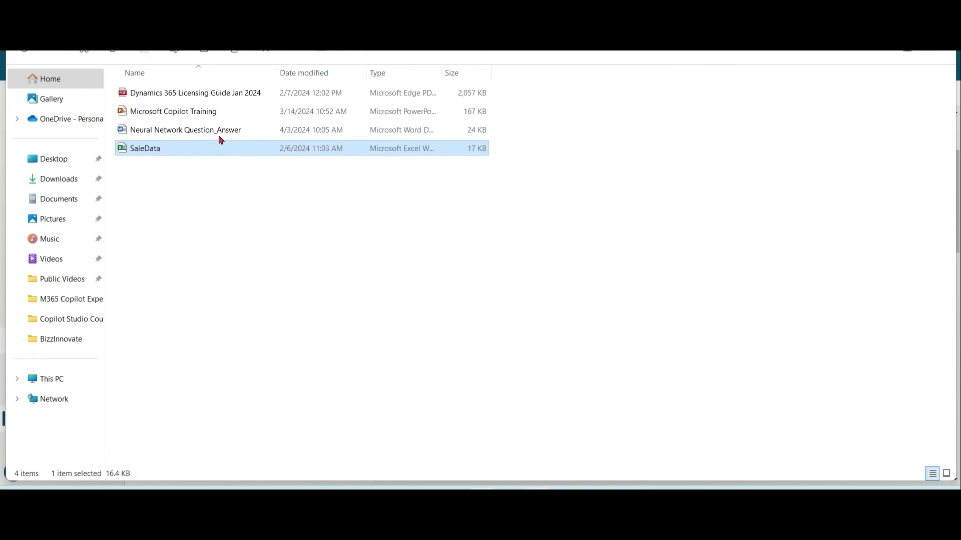
double_click(218, 111)
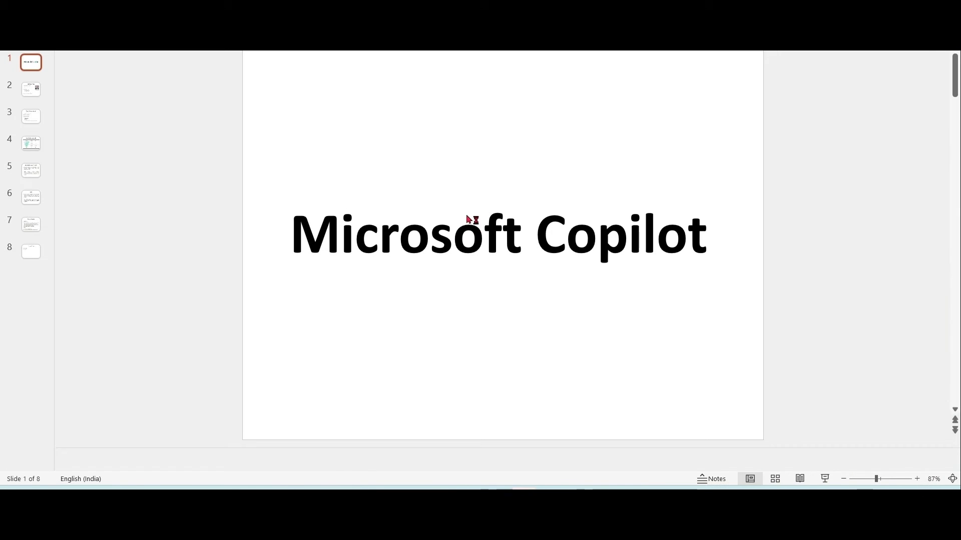
scroll(592, 134, "down", 1)
scroll(592, 134, "down", 2)
scroll(593, 134, "down", 3)
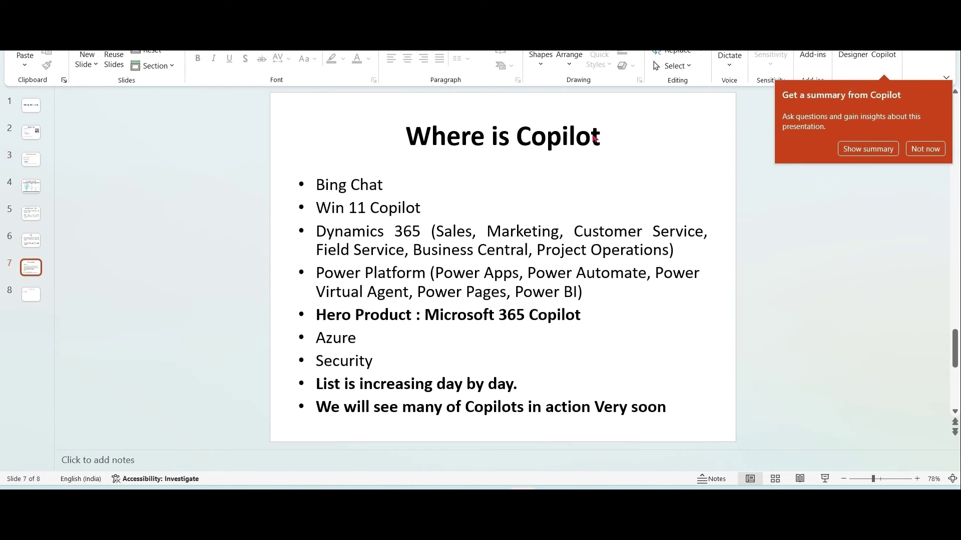
scroll(592, 134, "down", 1)
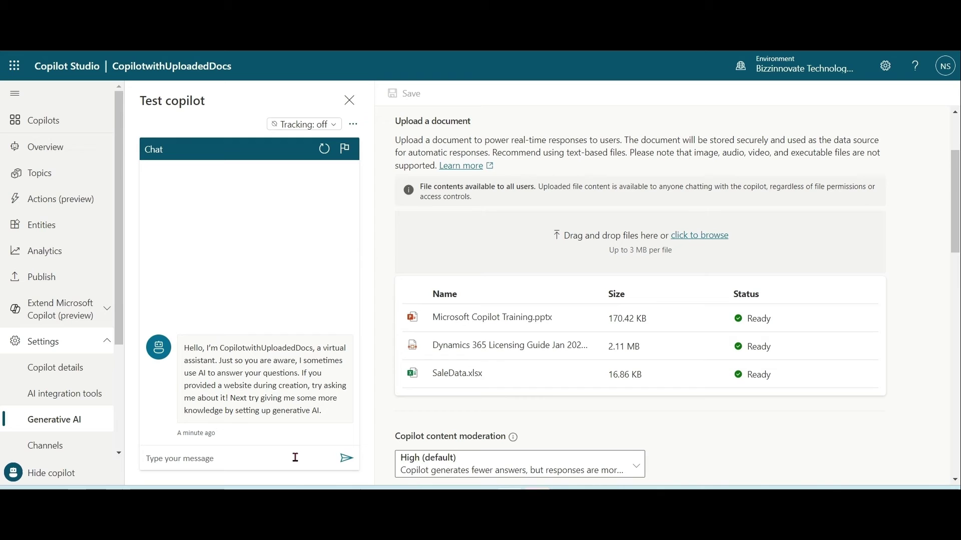
Ask what the training covers and the trainer's certification (Microsoft Certified Trainer since 2006)
left_click(297, 461)
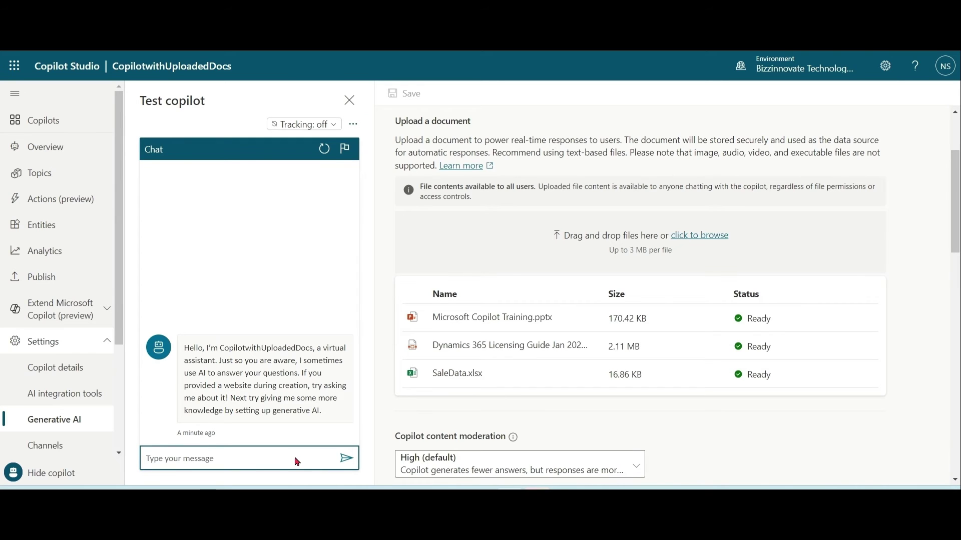
type("what does training cov")
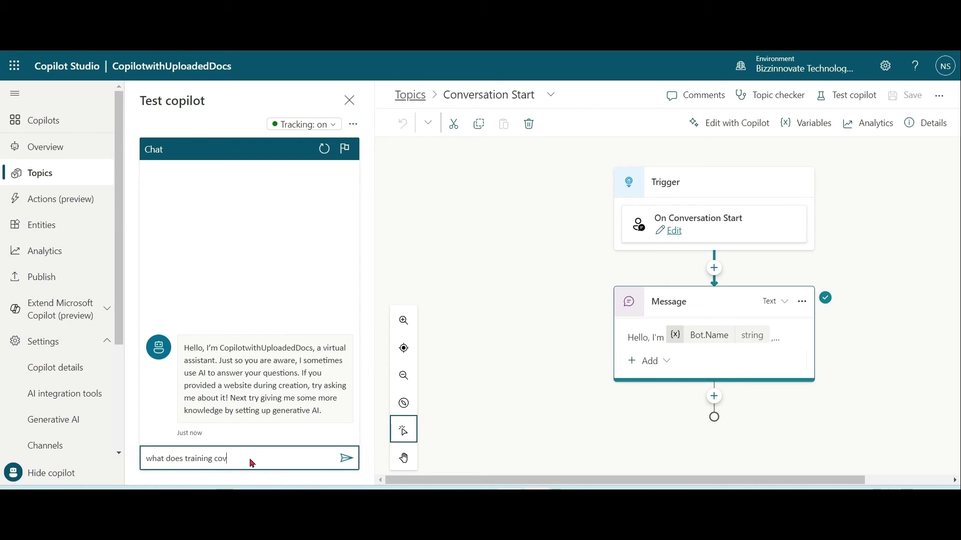
type("er?")
key("Return")
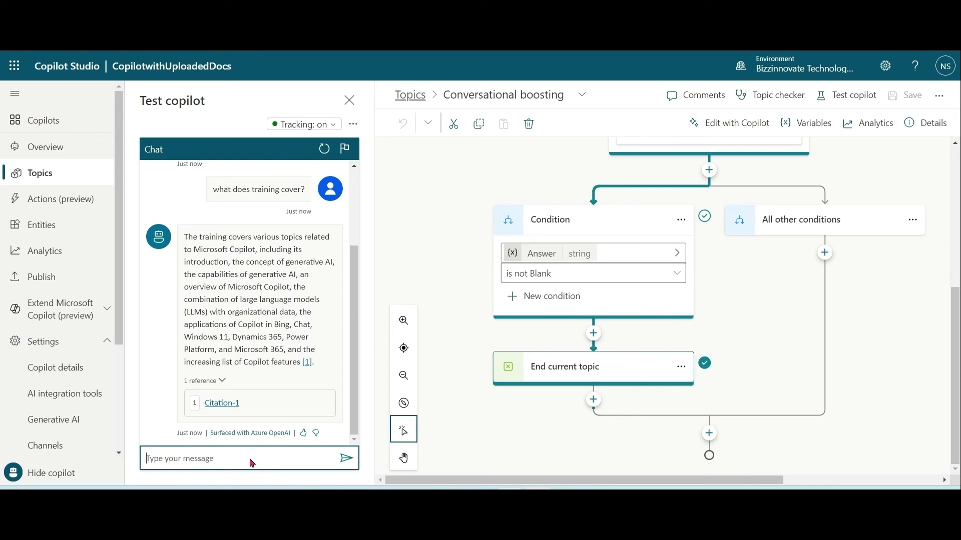
type("is neeraj sharma certified")
type("?")
key("Return")
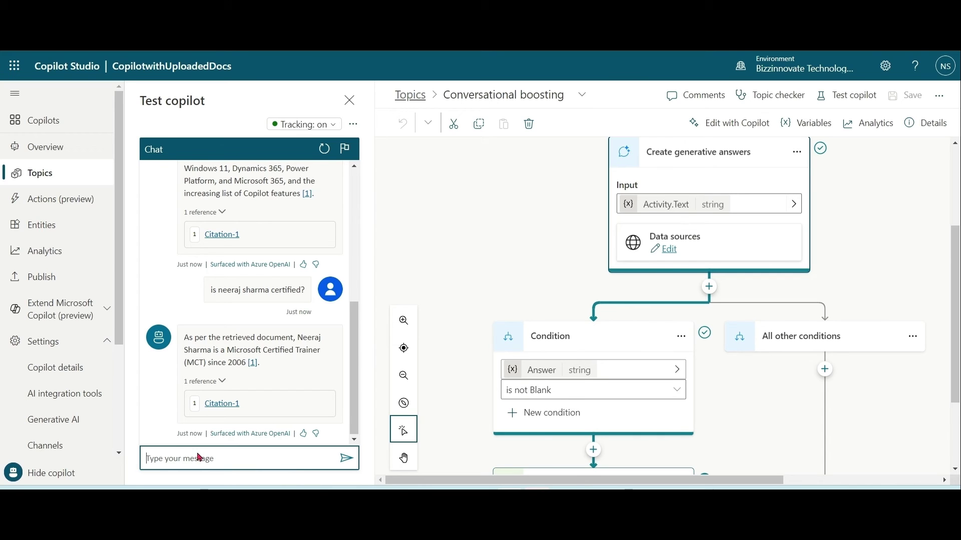
left_click(56, 422)
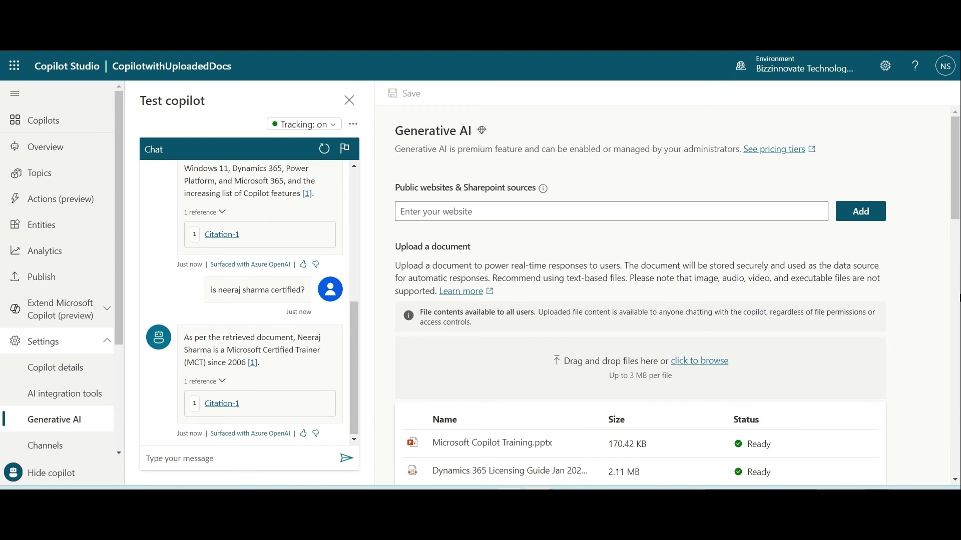
left_click_drag(958, 193, 957, 223)
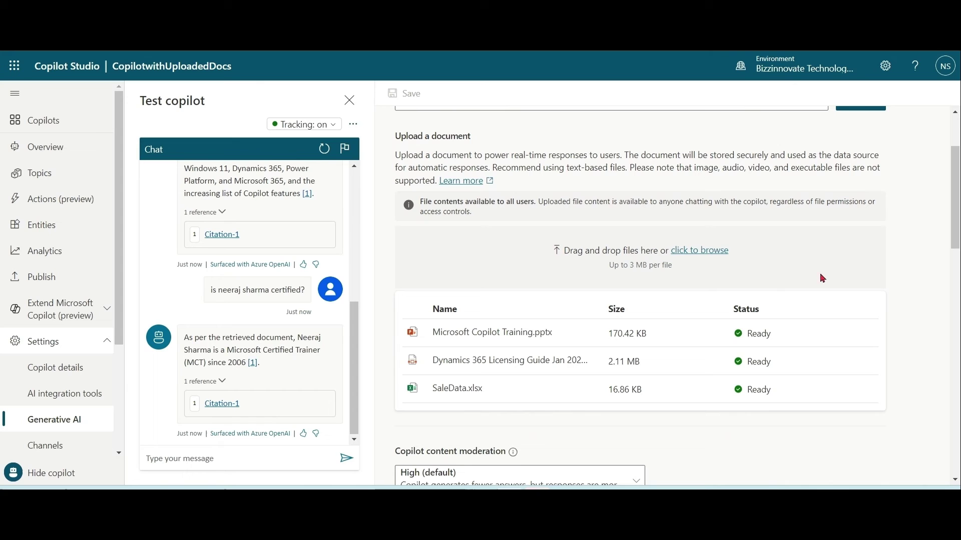
Upload Neural Network Question_Answer.docx as the fourth knowledge document
left_click(706, 253)
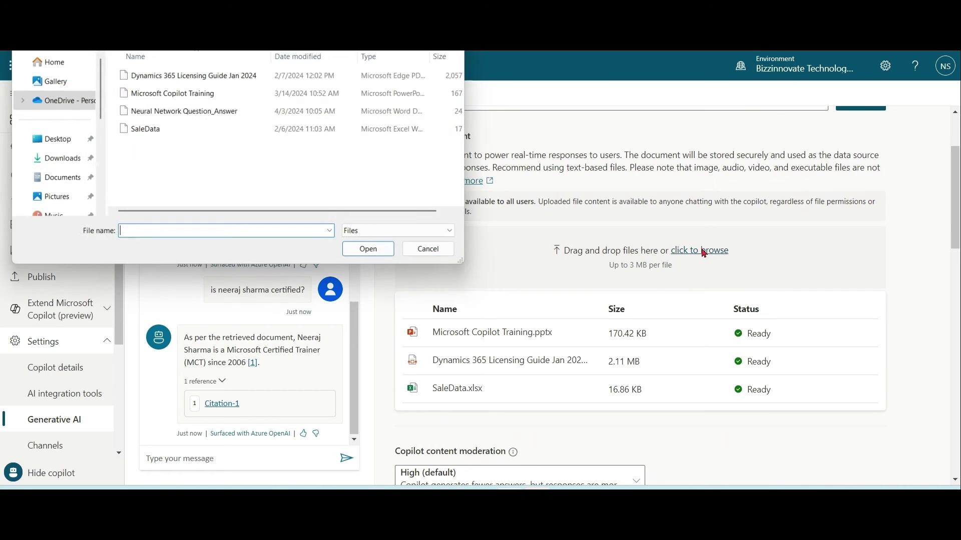
left_click(218, 111)
left_click(376, 254)
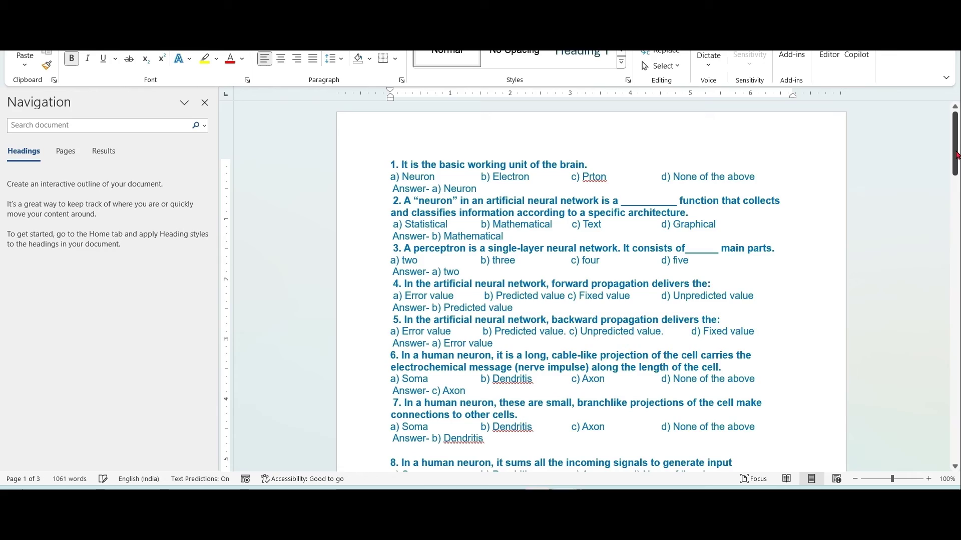
left_click_drag(956, 155, 957, 312)
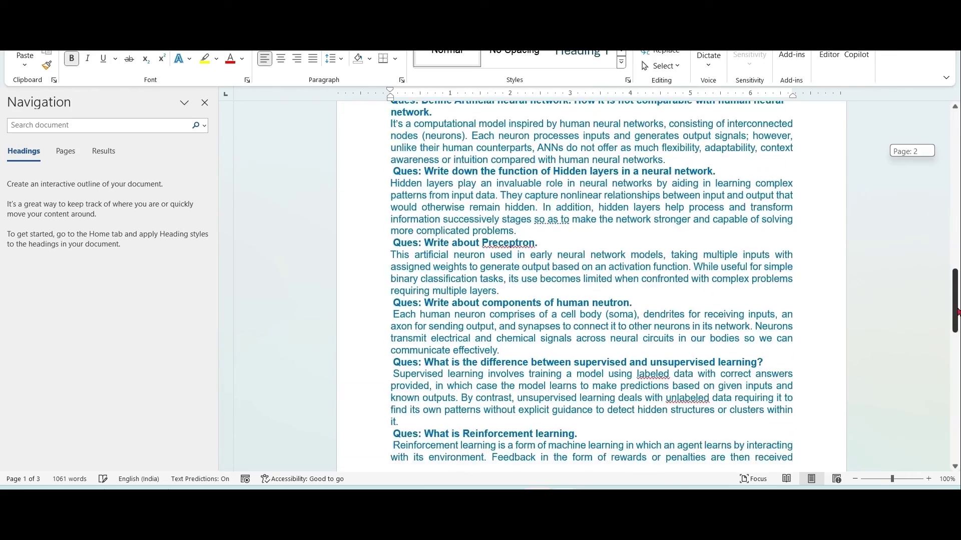
left_click_drag(957, 312, 943, 59)
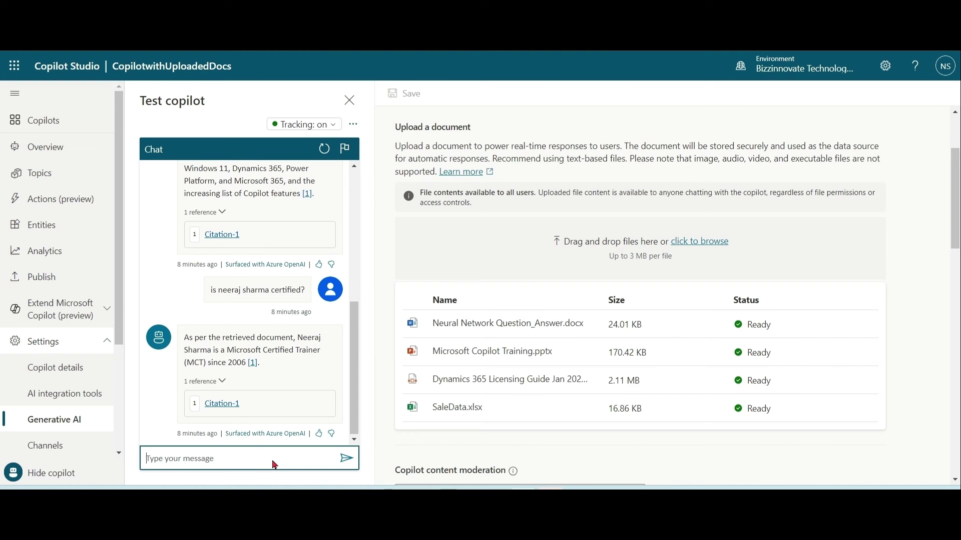
type("Tell me about supervised and unsupervised learning")
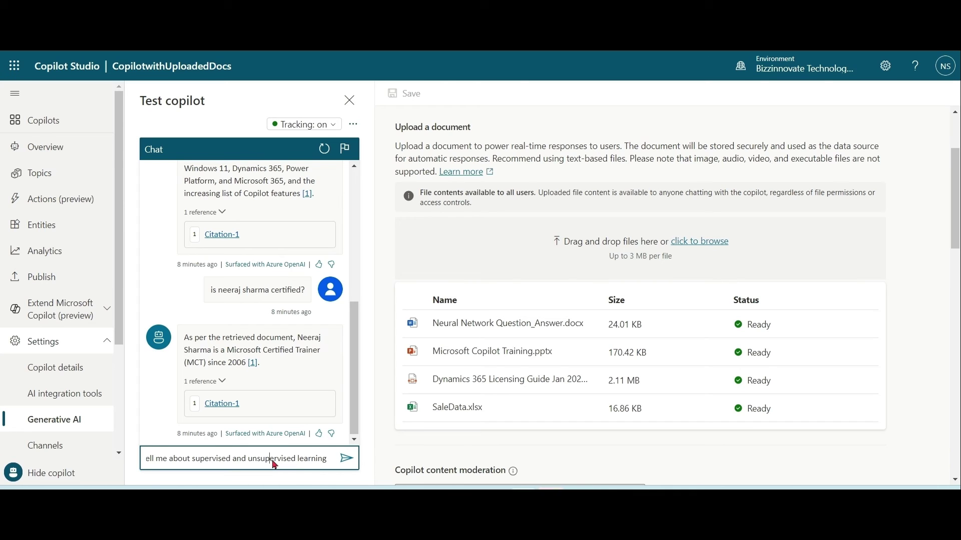
Ask about supervised versus unsupervised learning and a neural networks summary, then preview the cited document
key("Home")
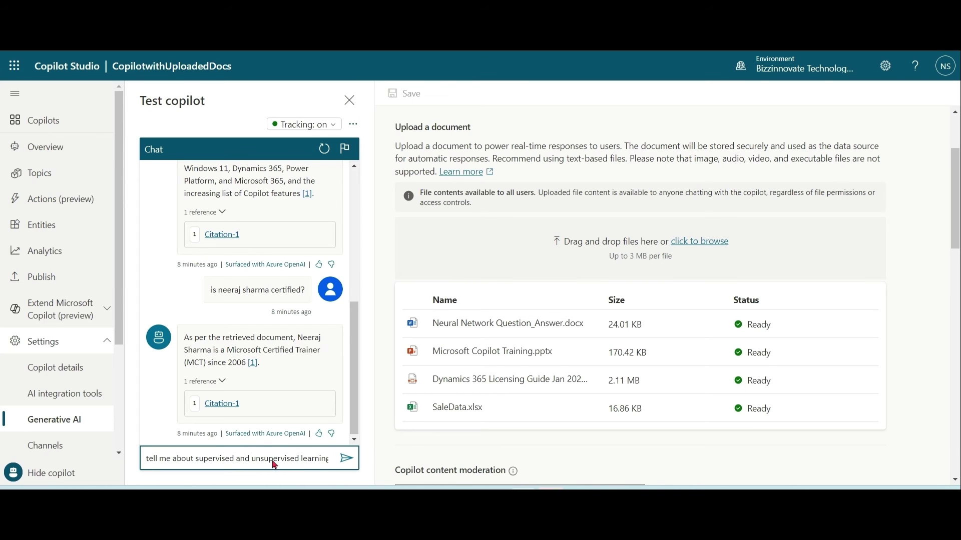
left_click(343, 460)
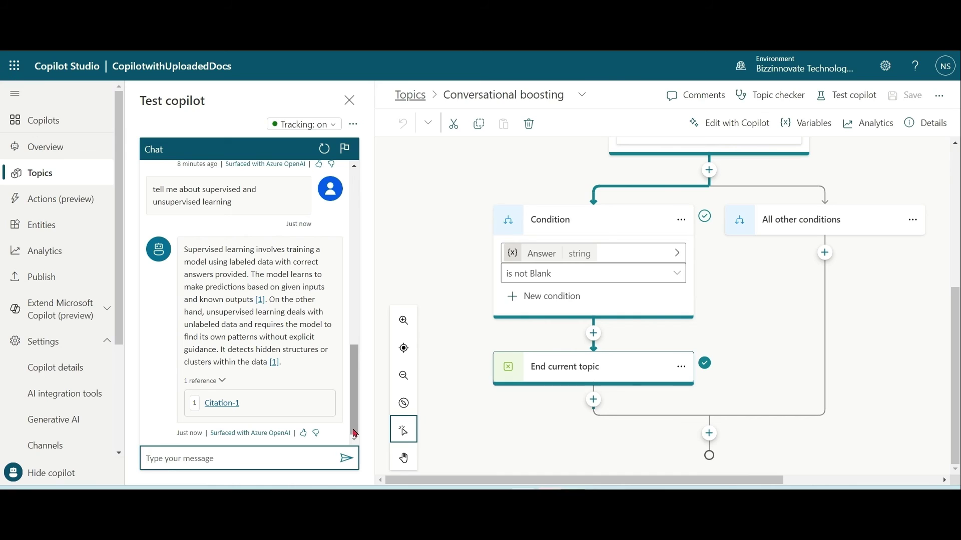
left_click(285, 459)
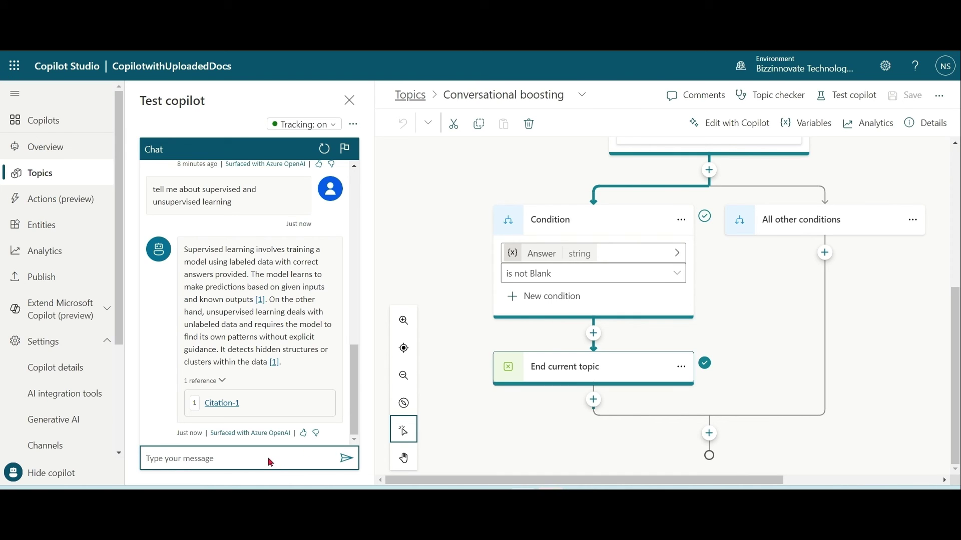
type("give me s")
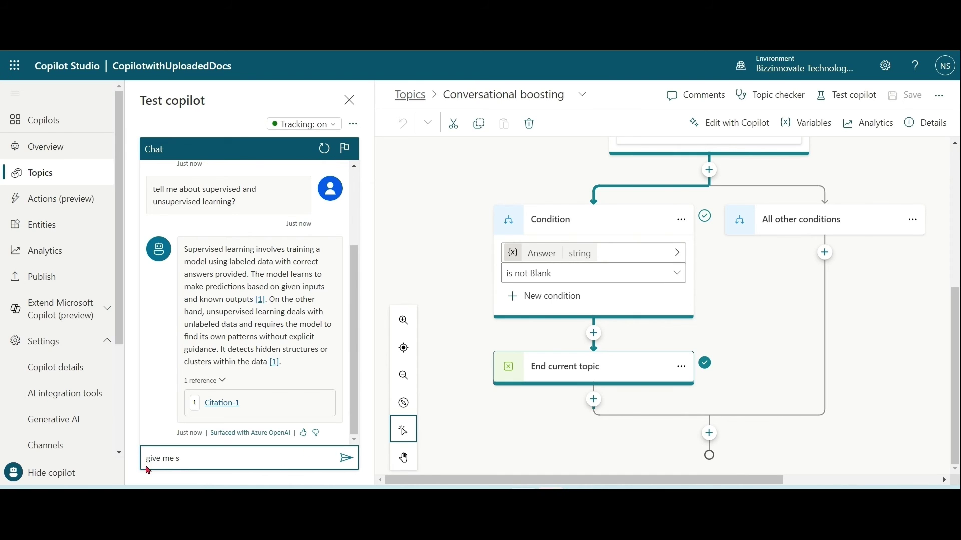
type("ummary of neural networks")
key("Return")
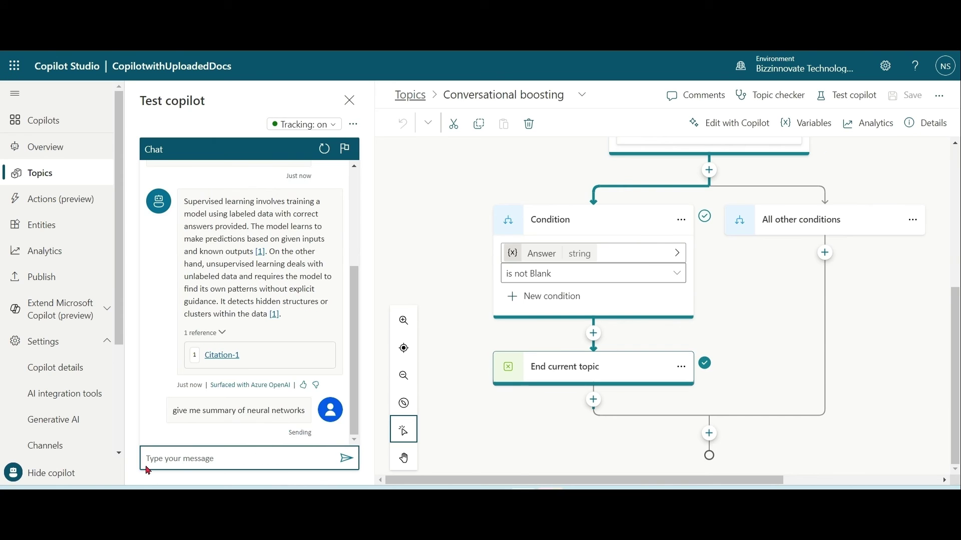
mouse_move(353, 413)
left_mouse_down()
mouse_move(353, 367)
mouse_move(353, 421)
left_mouse_up()
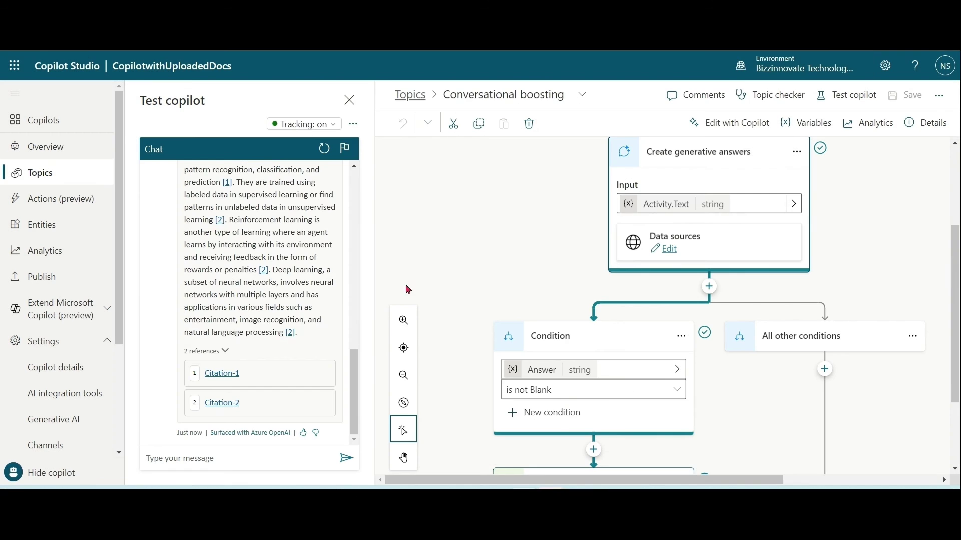
left_click(223, 403)
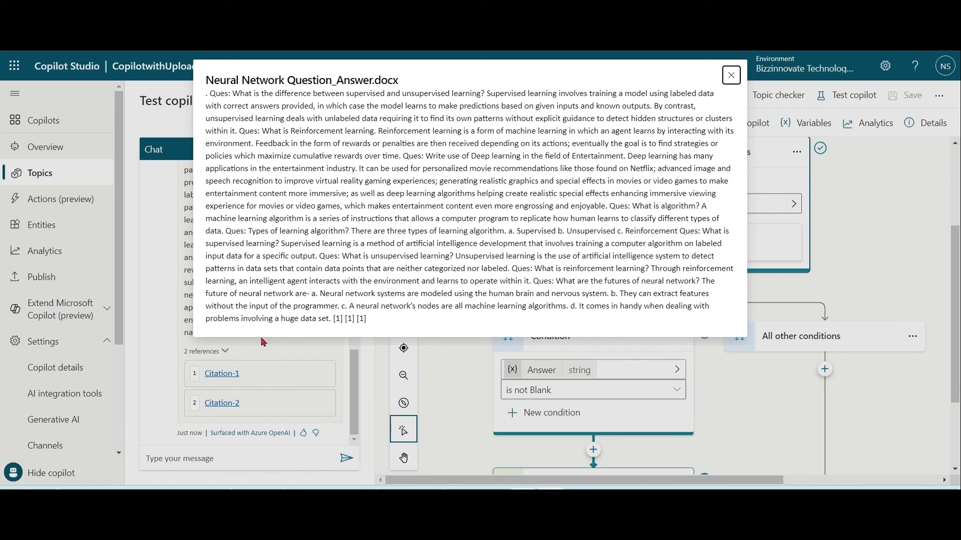
left_click(729, 70)
scroll(351, 359, "up", 3)
scroll(350, 359, "down", 3)
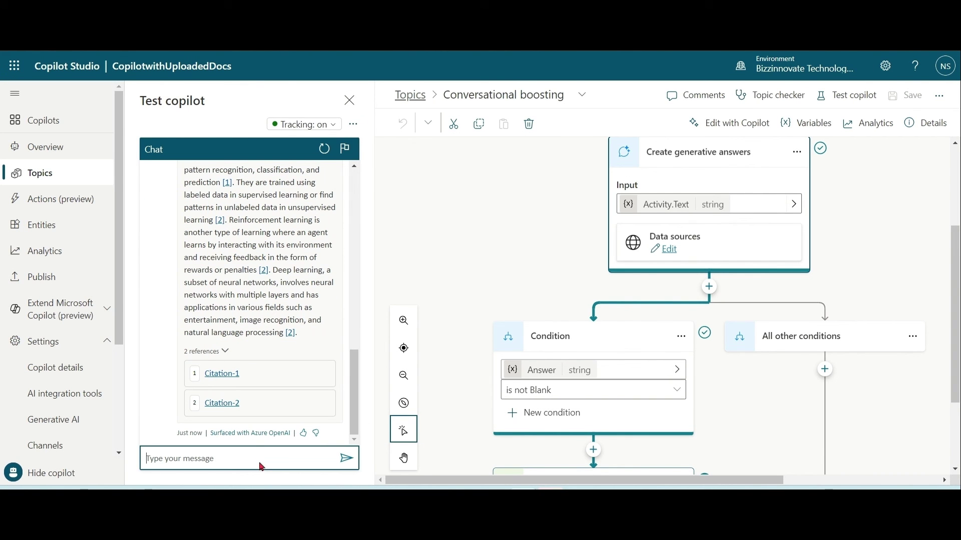
left_click(61, 434)
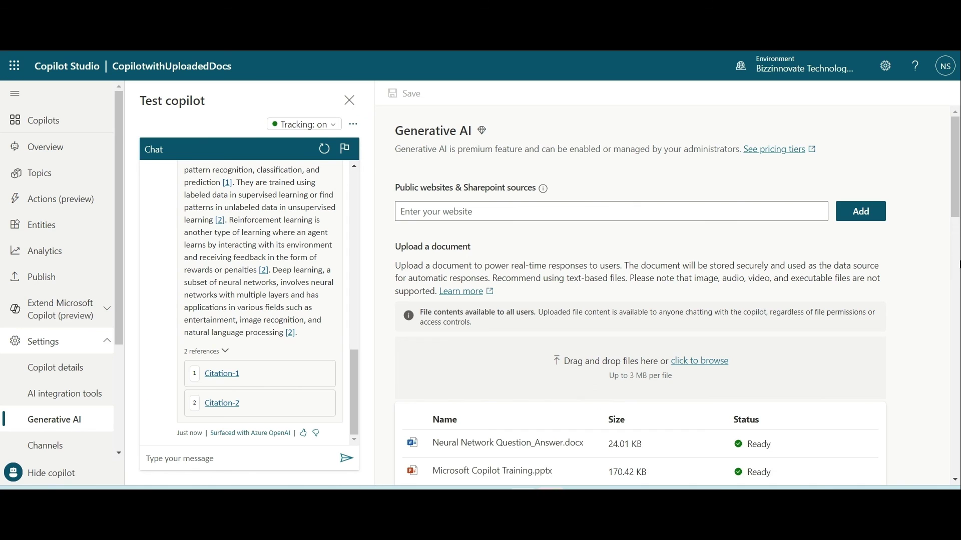
left_click_drag(957, 195, 958, 258)
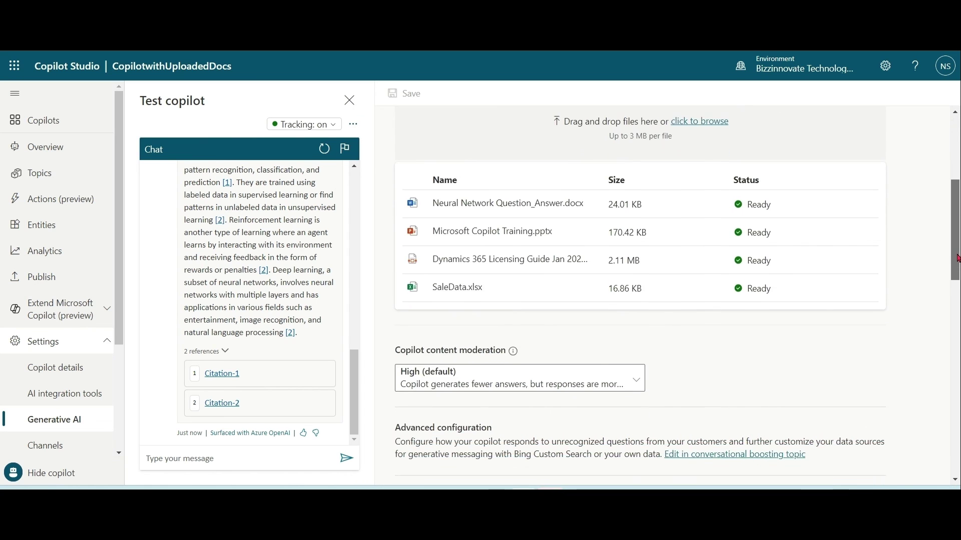
left_click(635, 386)
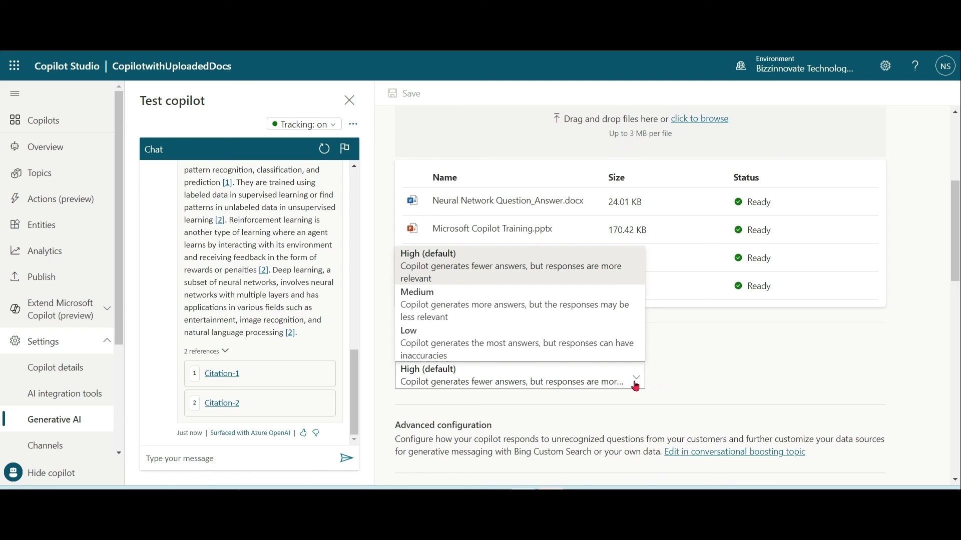
left_click(757, 366)
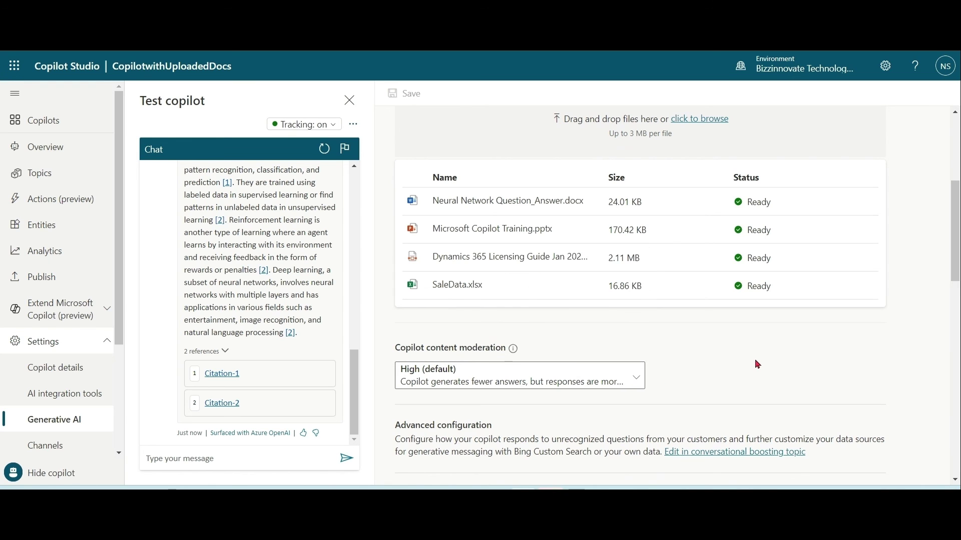